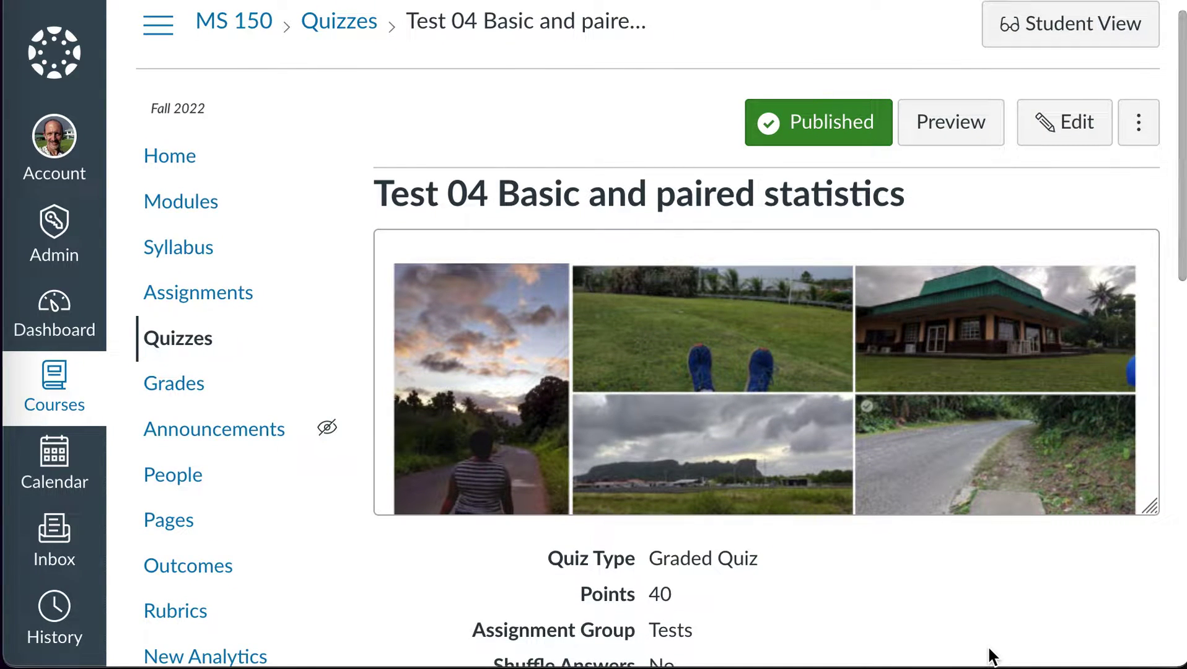
Step: Open the Test 04 Basic and paired statistics quiz for editing
scroll(989, 655, "down", 1)
scroll(989, 656, "down", 1)
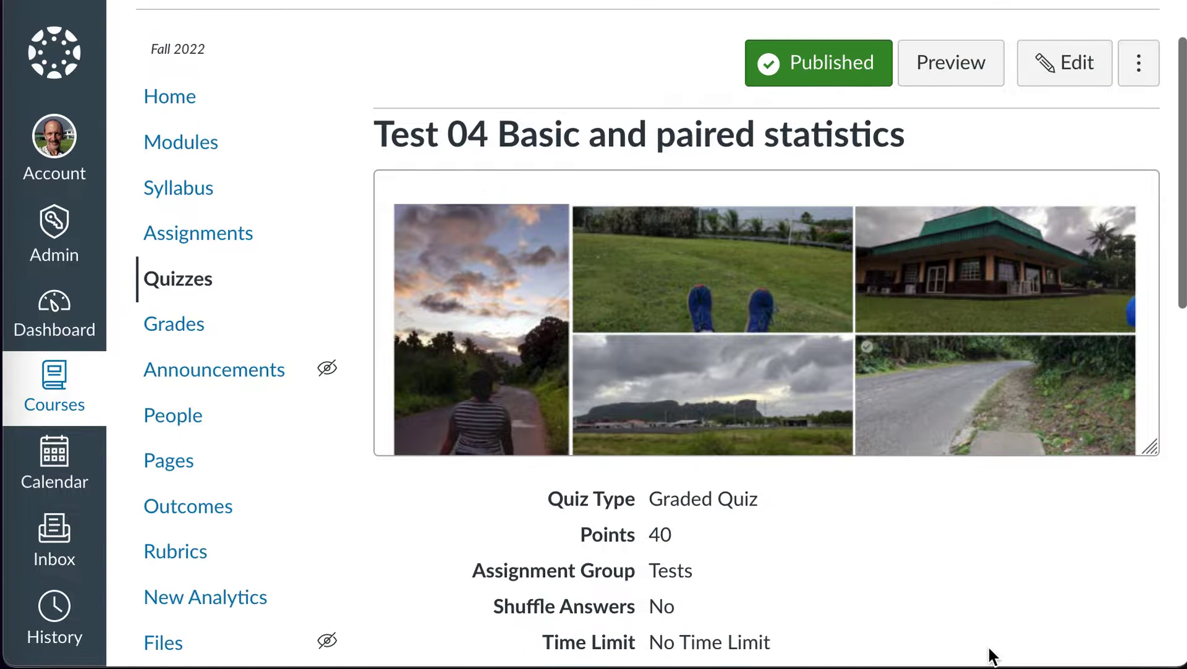
scroll(990, 655, "down", 1)
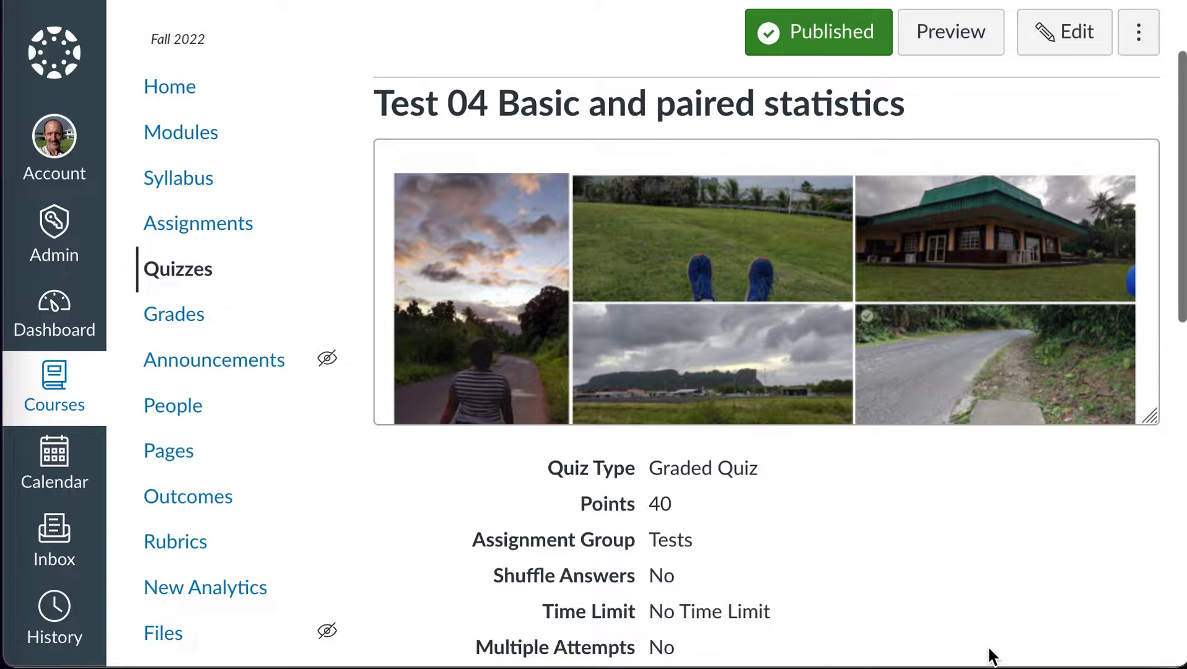
scroll(990, 655, "up", 1)
scroll(990, 656, "up", 1)
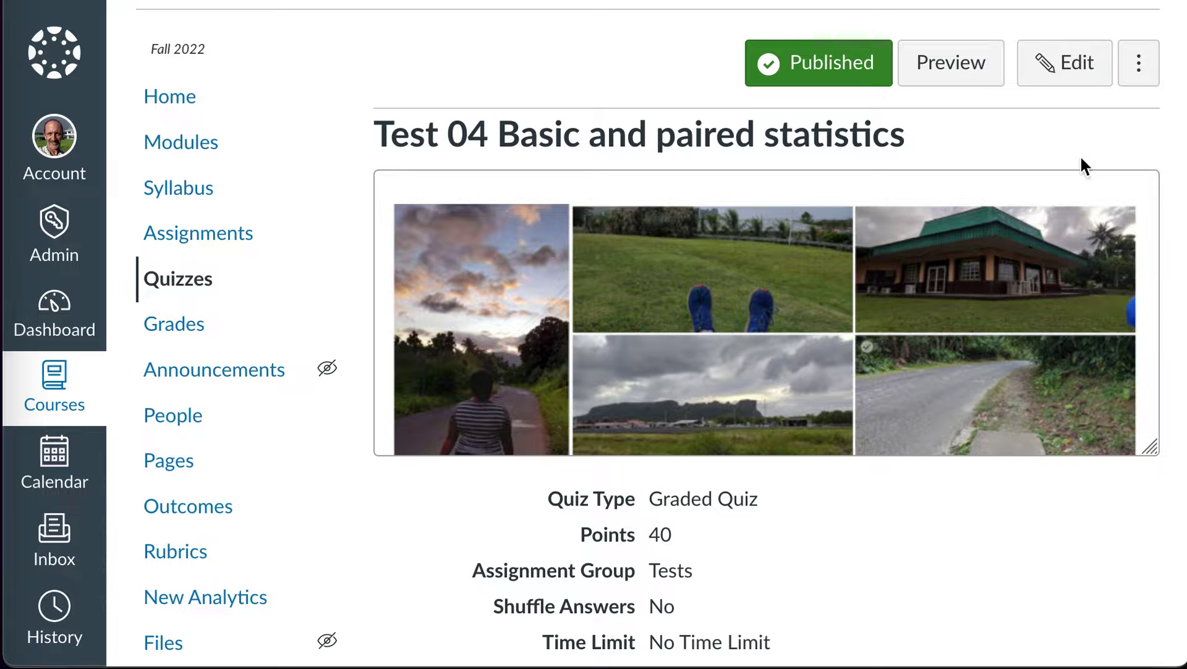
left_click(1068, 81)
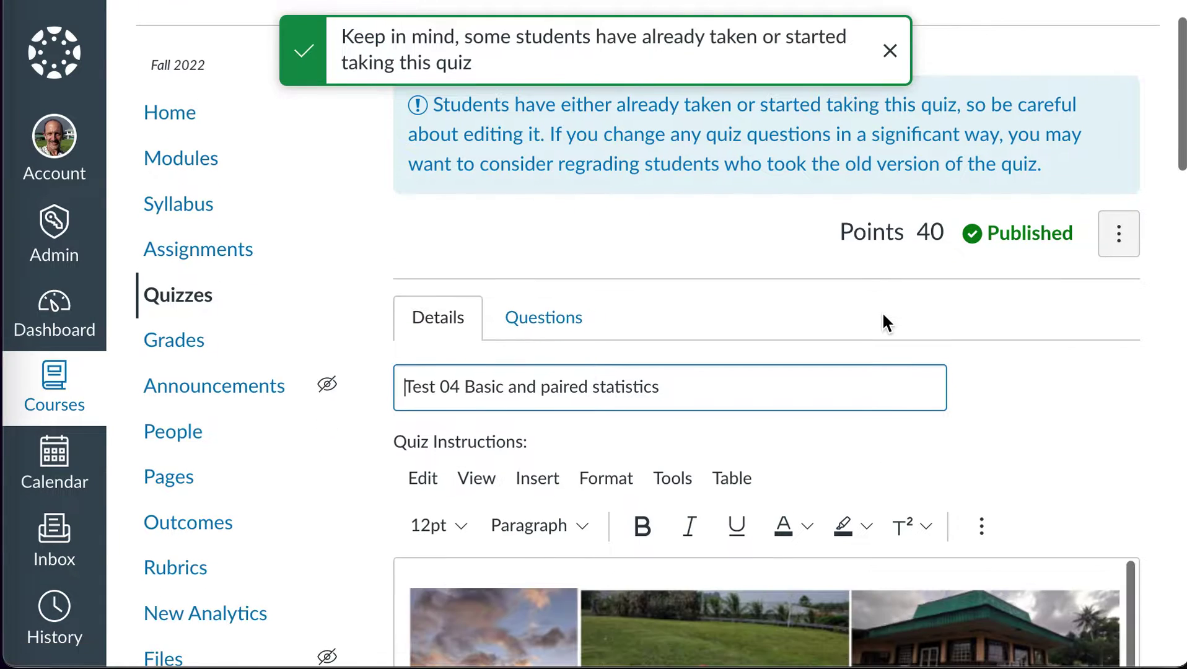
Step: Review the quiz's instructions and options through to the due and availability dates in the Assign section
scroll(882, 310, "down", 3)
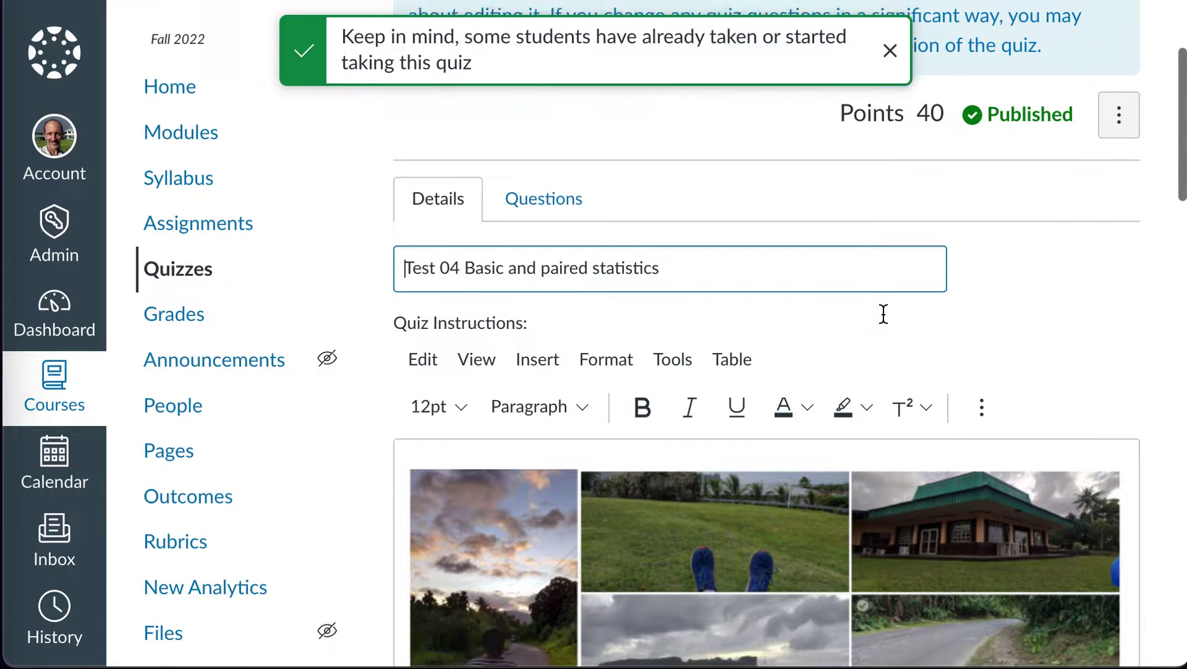
scroll(882, 312, "down", 2)
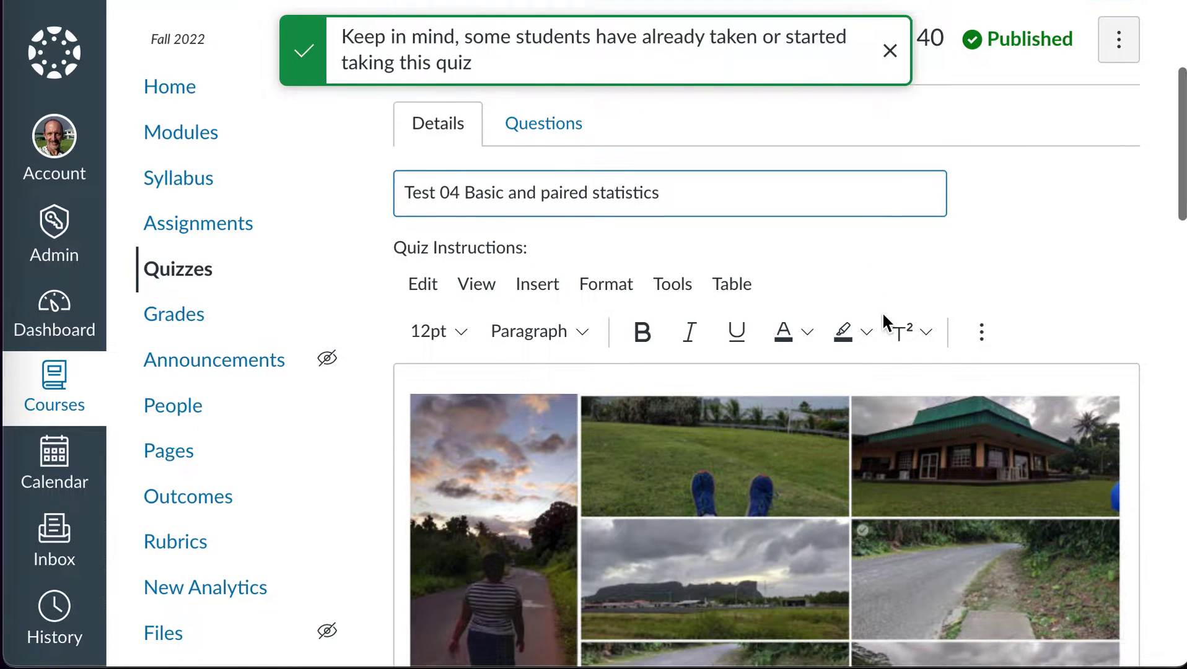
scroll(882, 310, "down", 5)
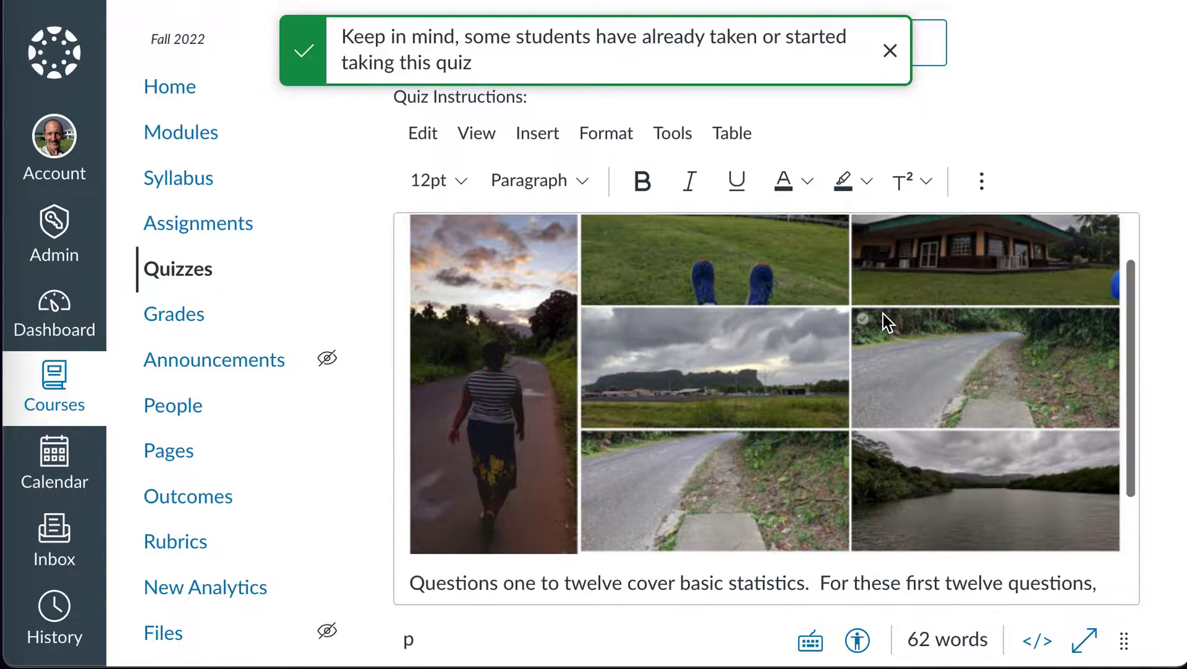
scroll(882, 311, "down", 4)
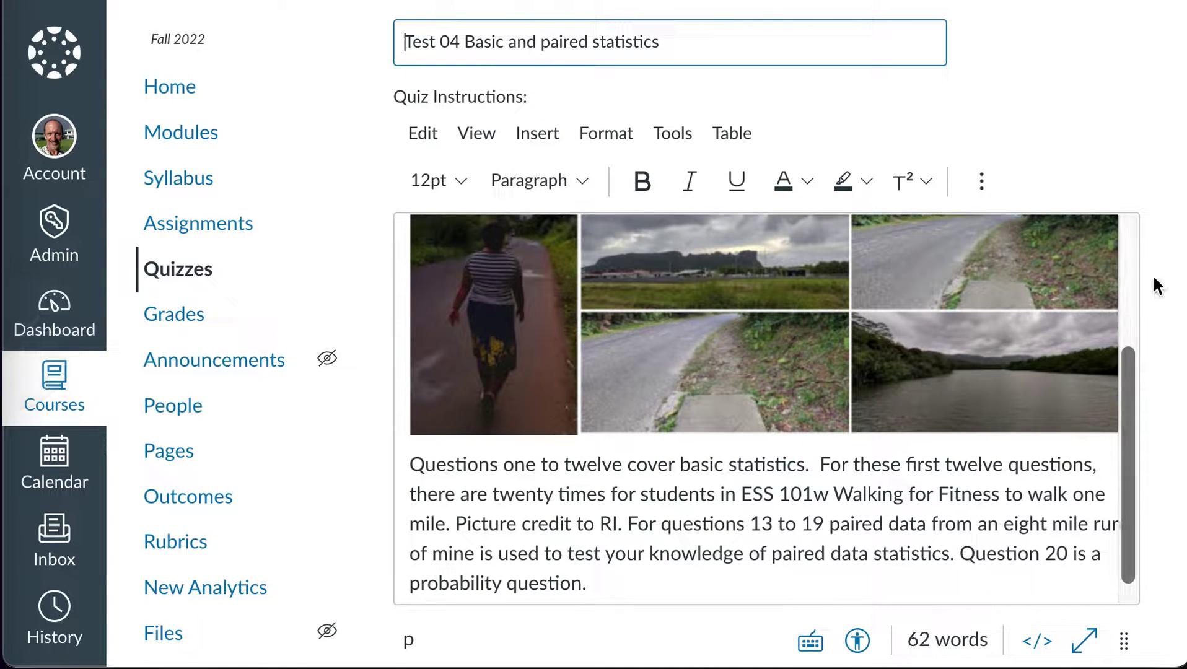
scroll(1149, 280, "up", 4)
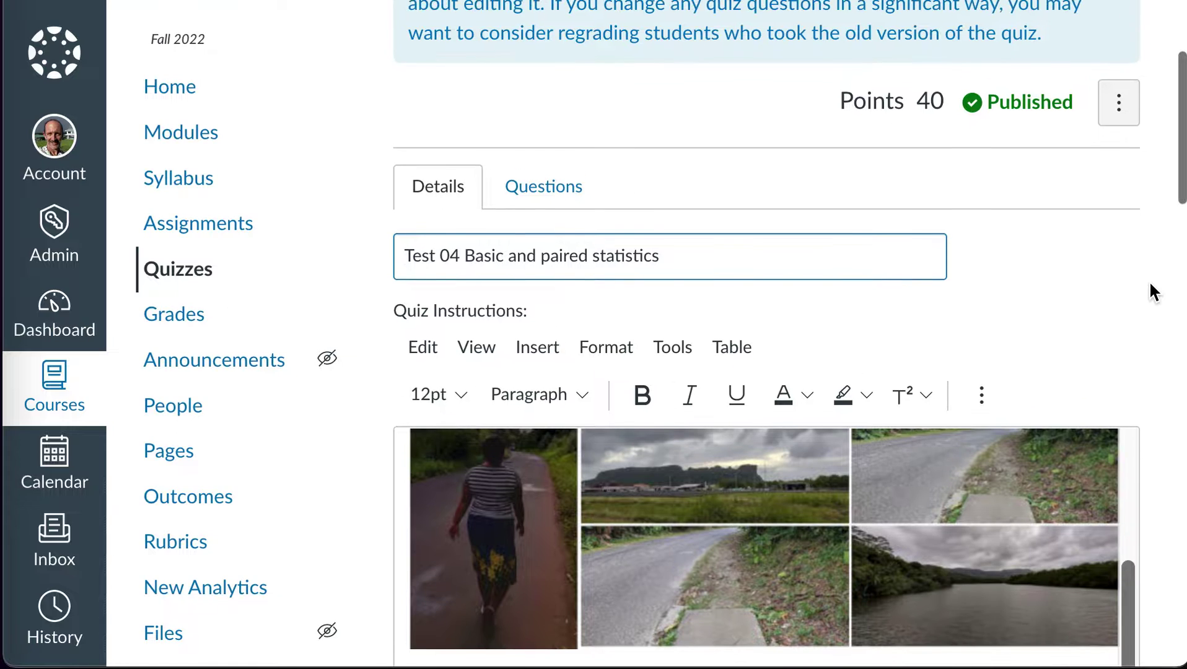
scroll(1149, 280, "down", 6)
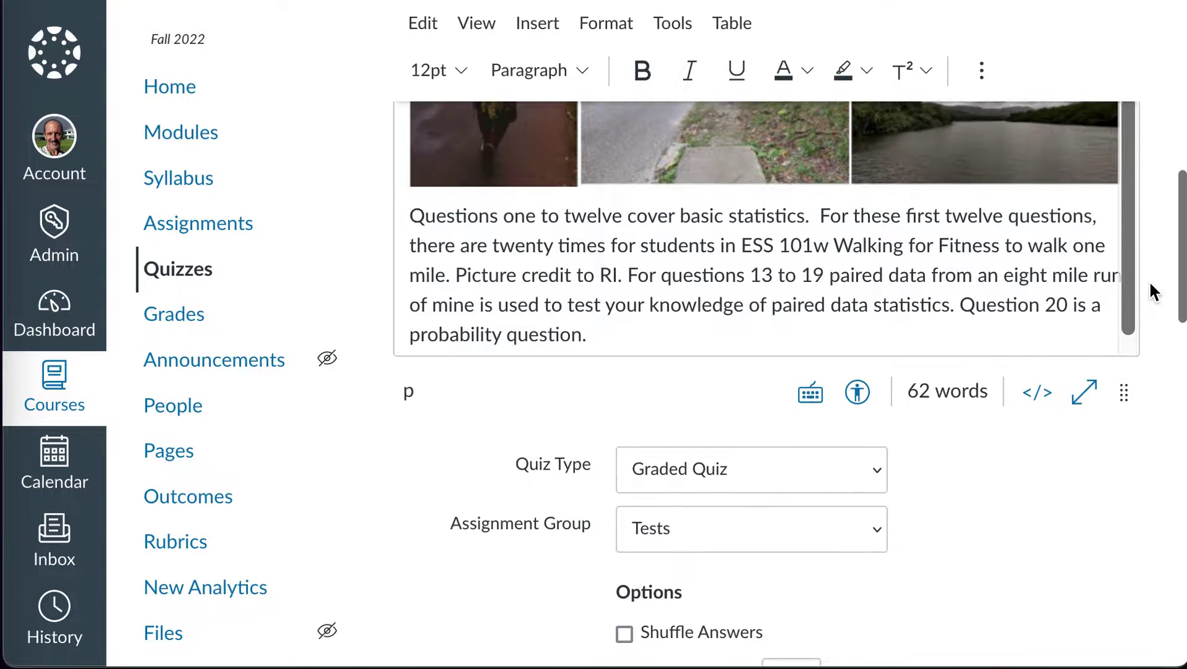
scroll(1149, 282, "down", 14)
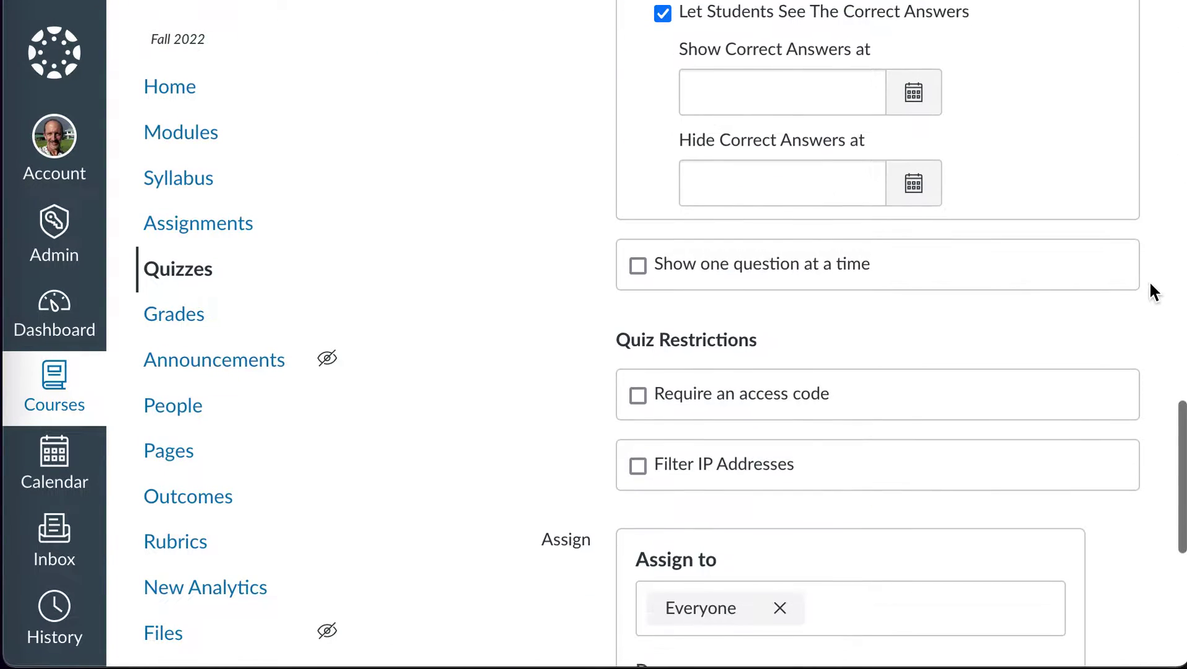
scroll(1153, 291, "down", 6)
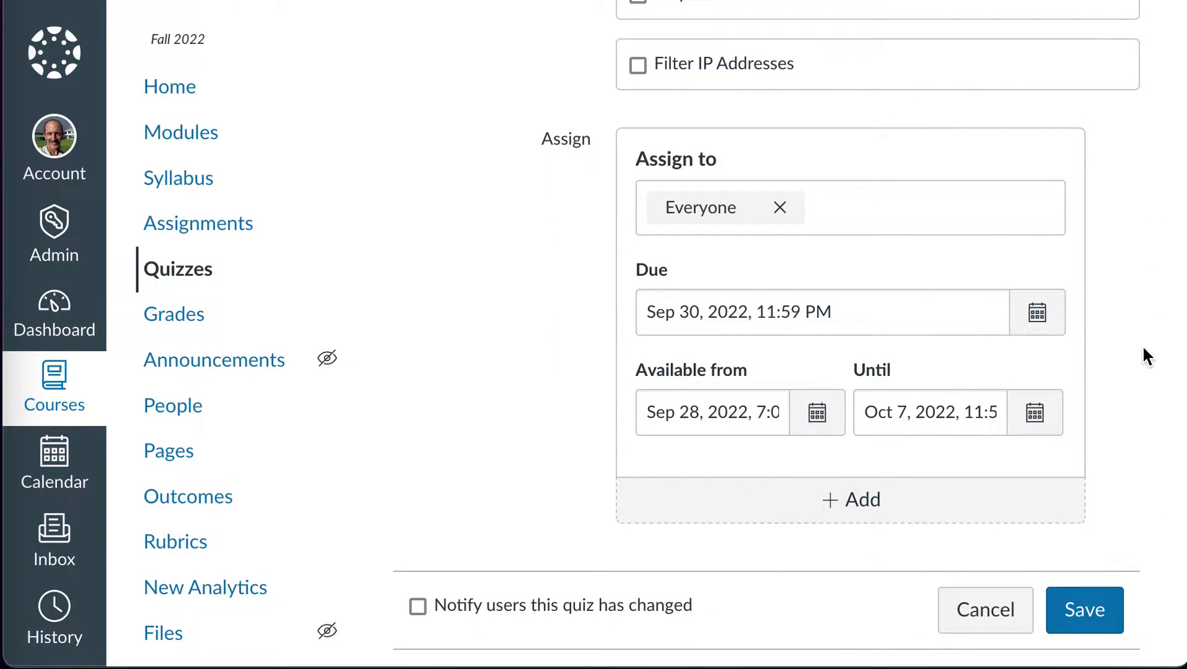
scroll(1137, 409, "down", 1)
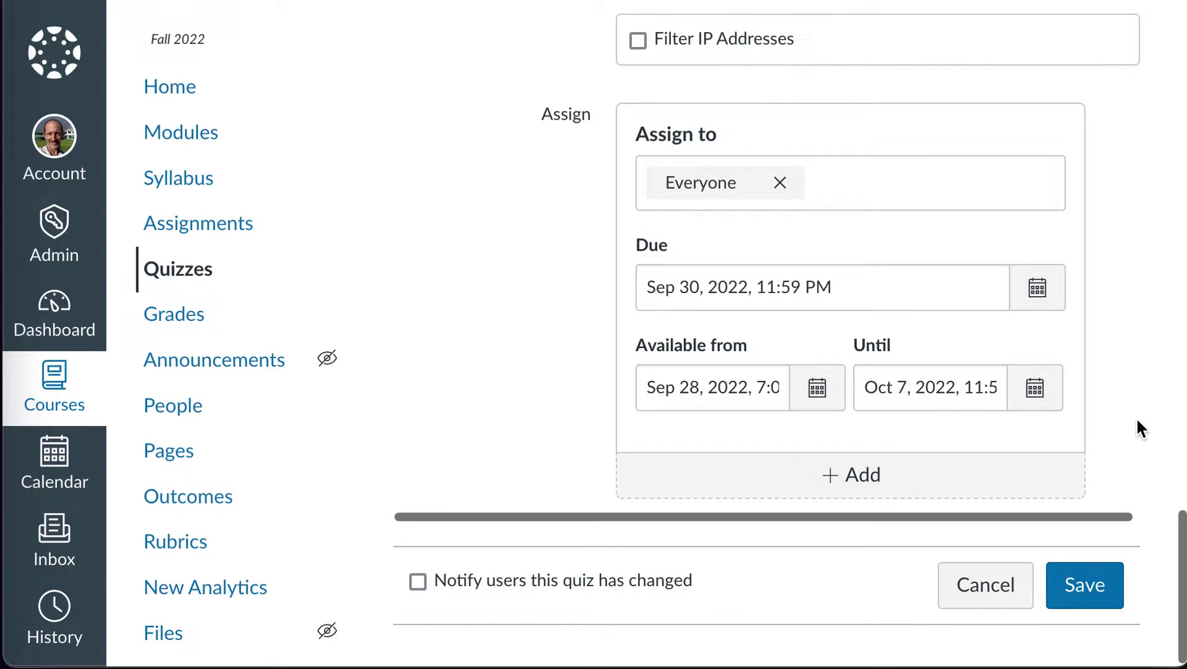
right_click(1136, 417)
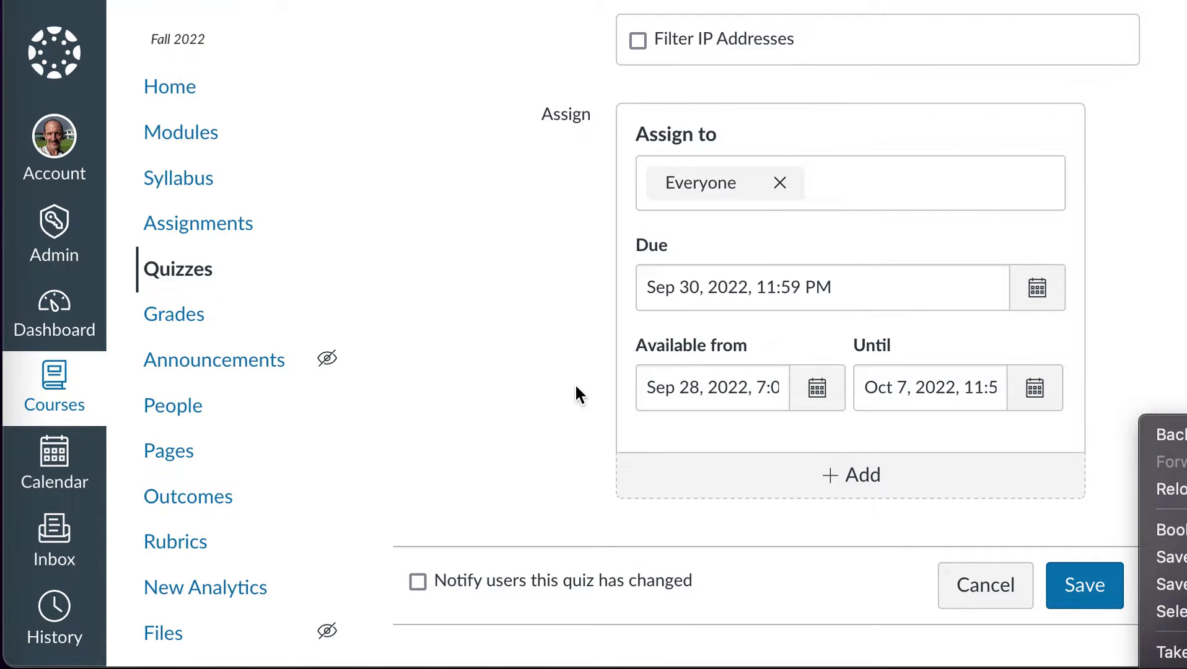
key("Escape")
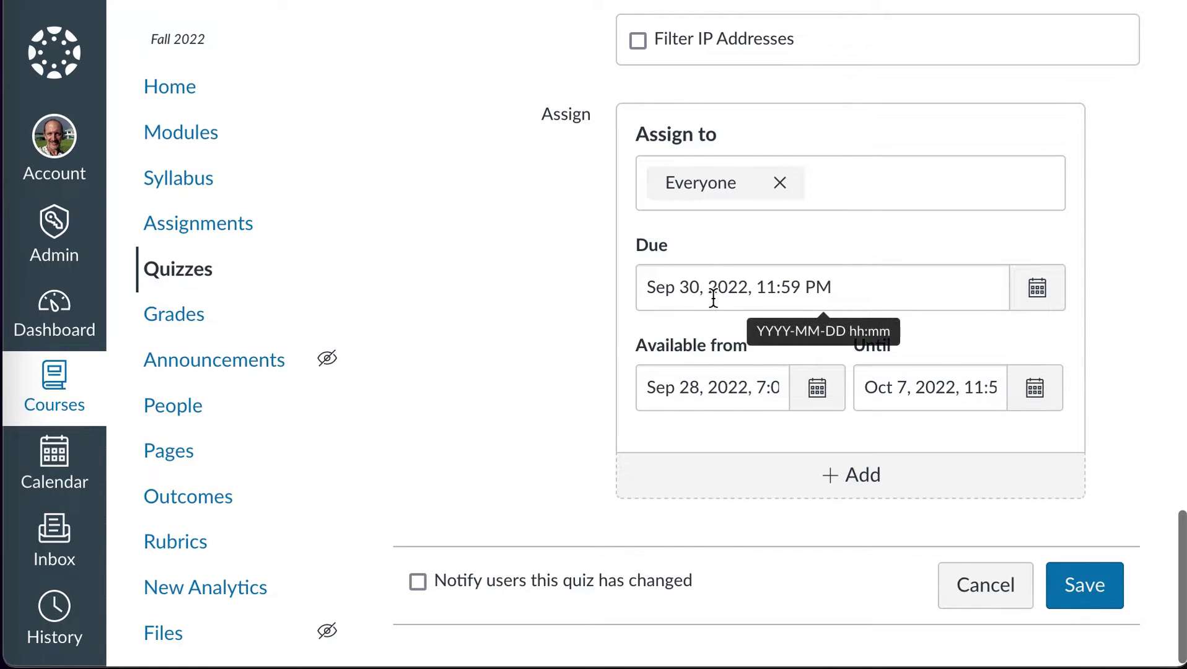
Step: Add a second assignment block to the quiz and assign it to the individual student by name
left_click(848, 491)
scroll(845, 481, "down", 2)
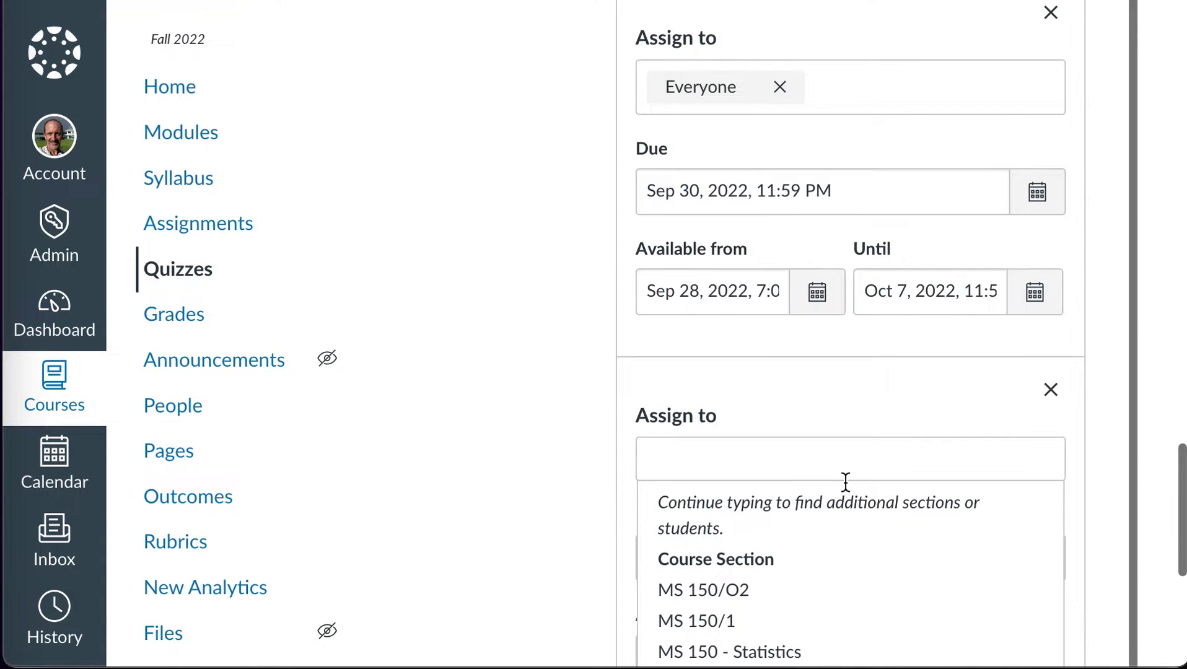
scroll(844, 482, "down", 1)
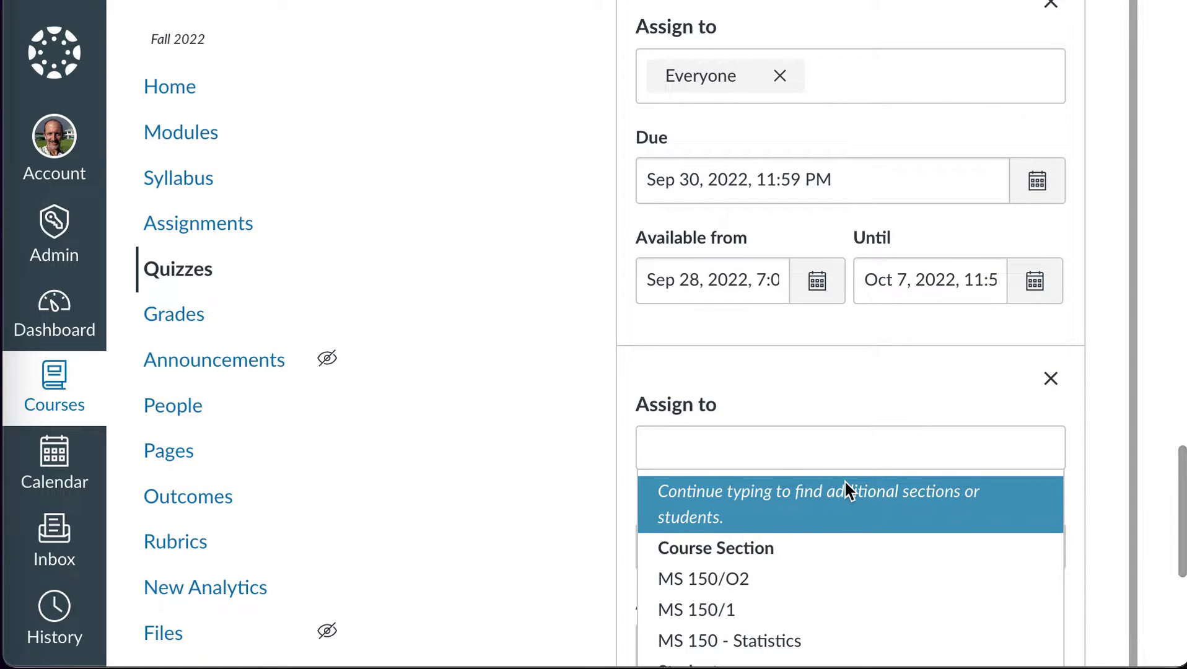
scroll(825, 453, "up", 3)
type("s")
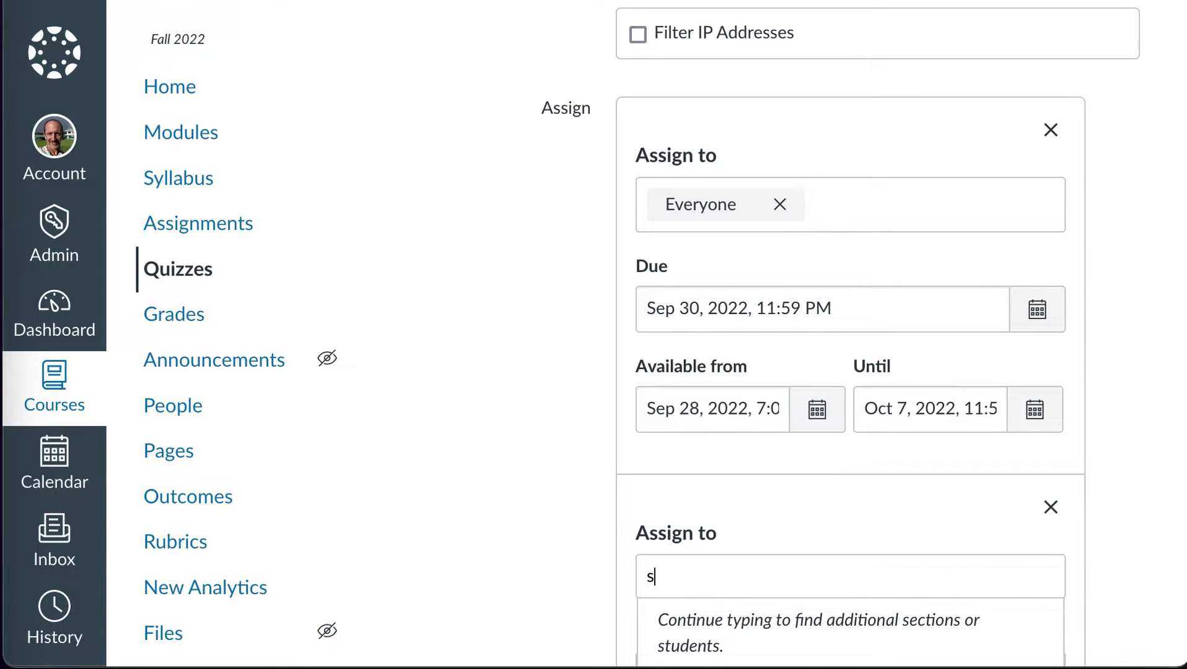
type("ina")
scroll(766, 474, "down", 3)
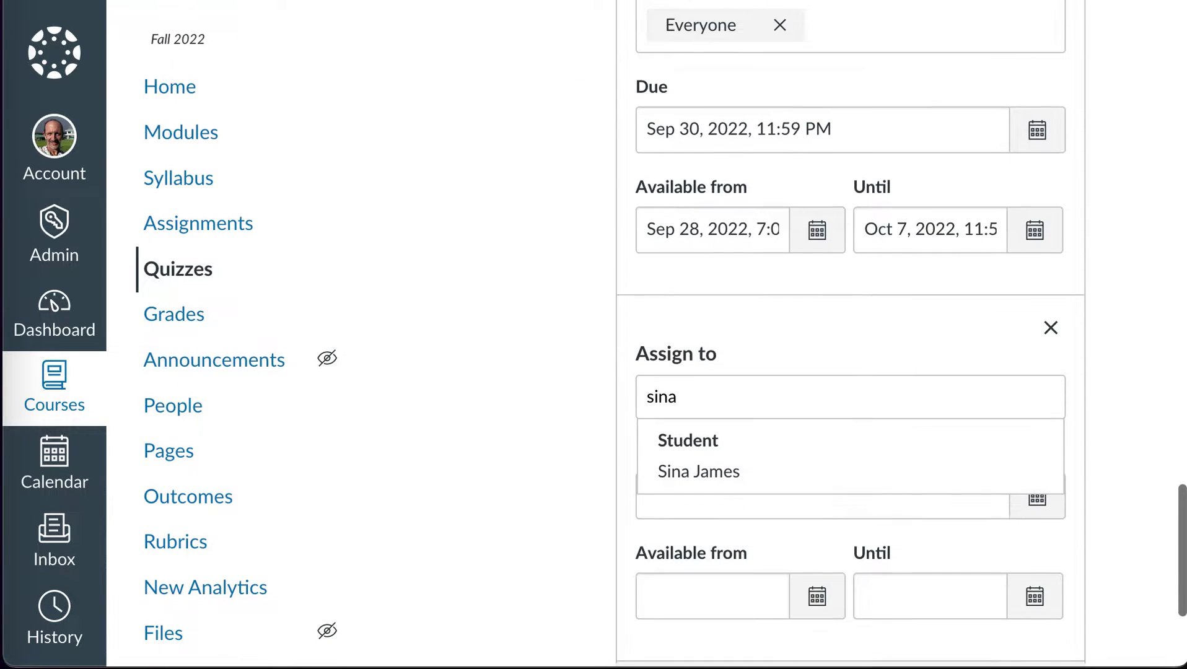
left_click(766, 473)
left_click(632, 507)
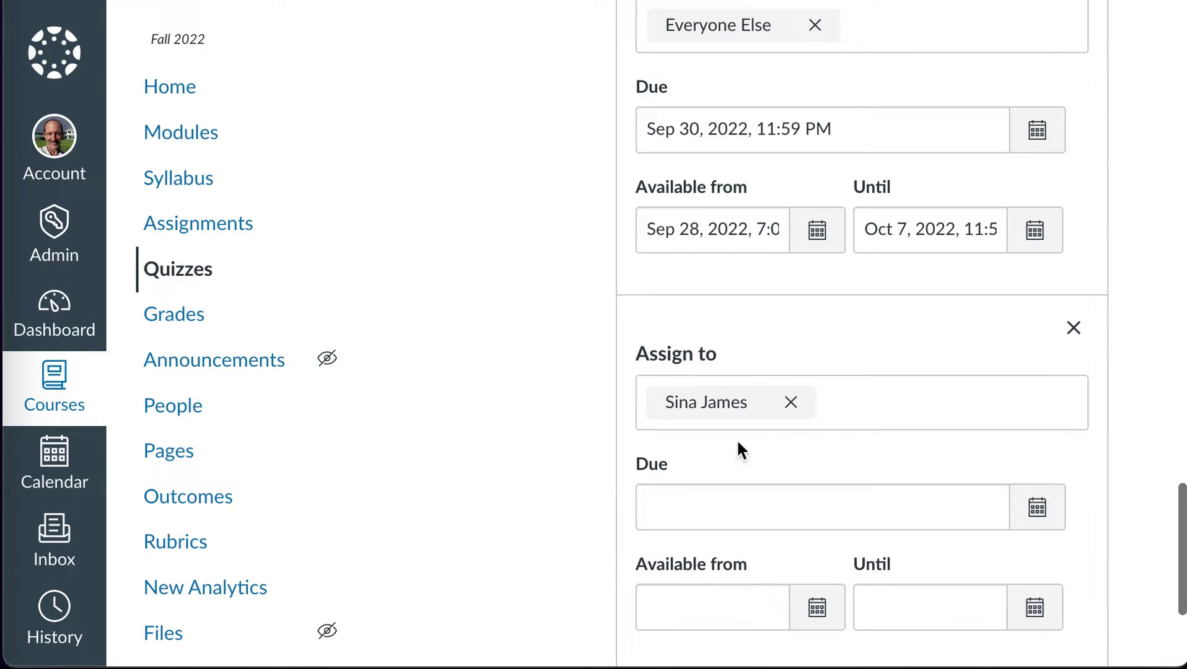
left_click(865, 410)
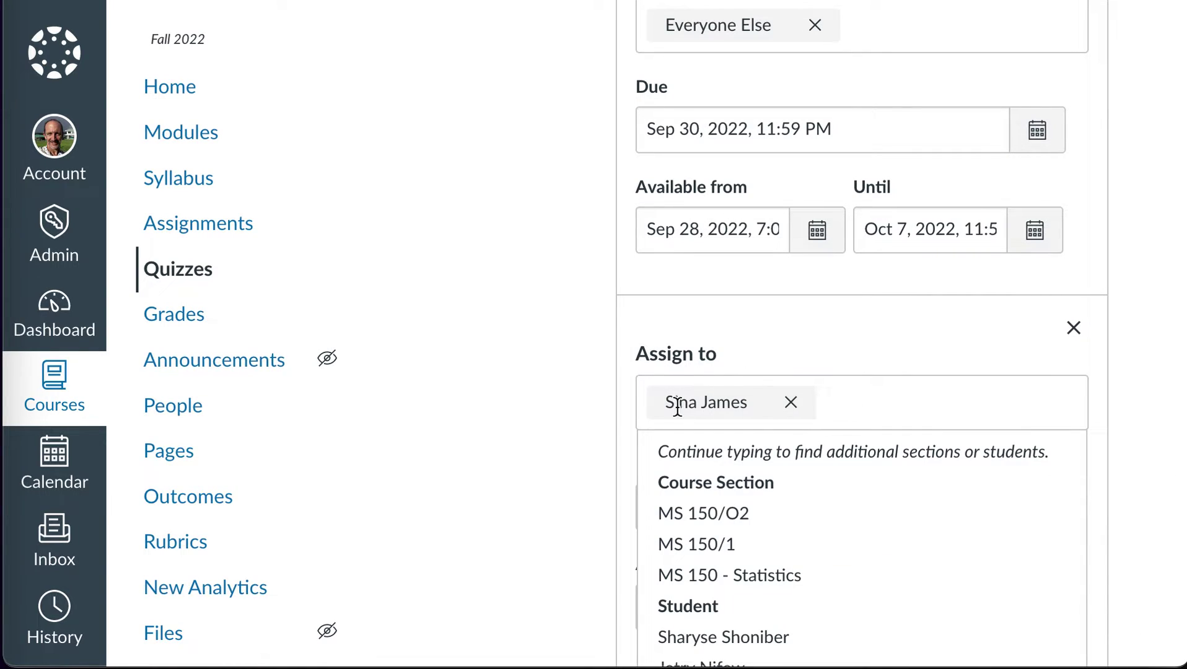
scroll(665, 438, "down", 1)
left_click(543, 490)
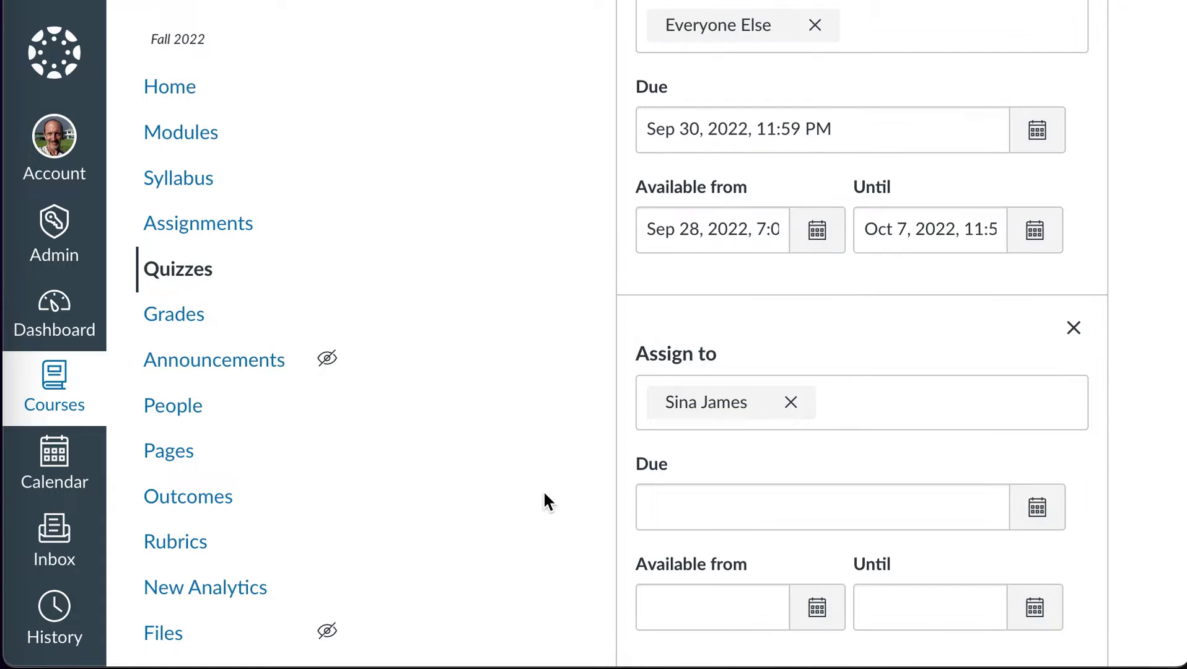
Step: Set the individual student's due date to Oct 14, 2022, 11:59 PM
scroll(543, 490, "down", 2)
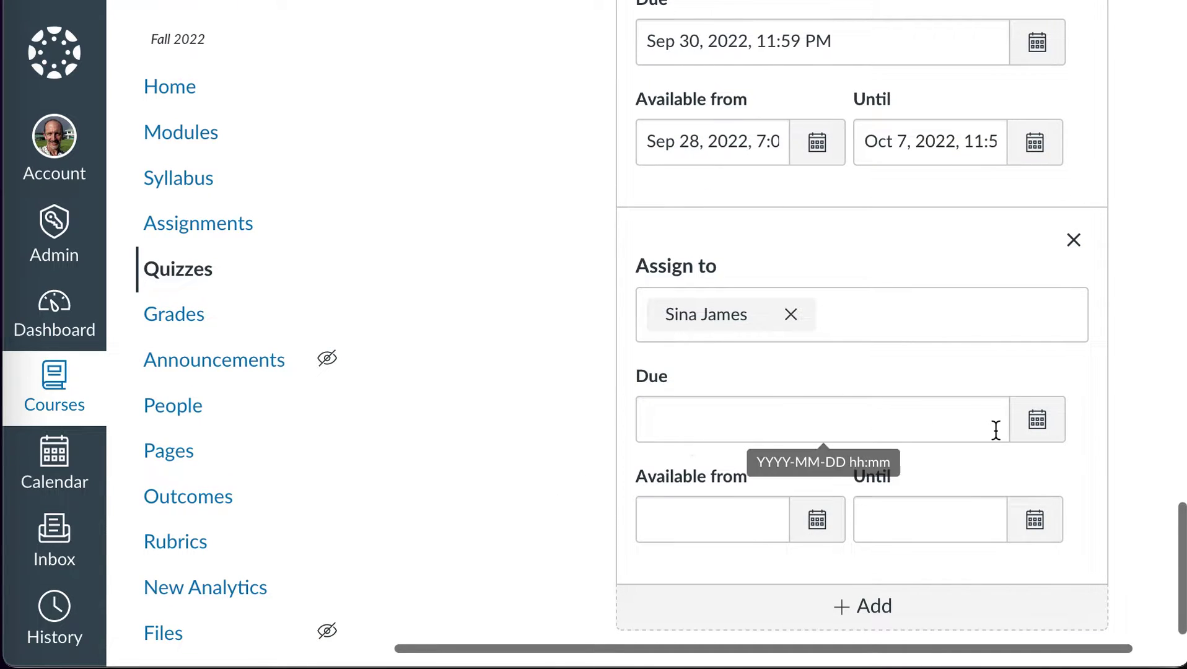
left_click(1040, 426)
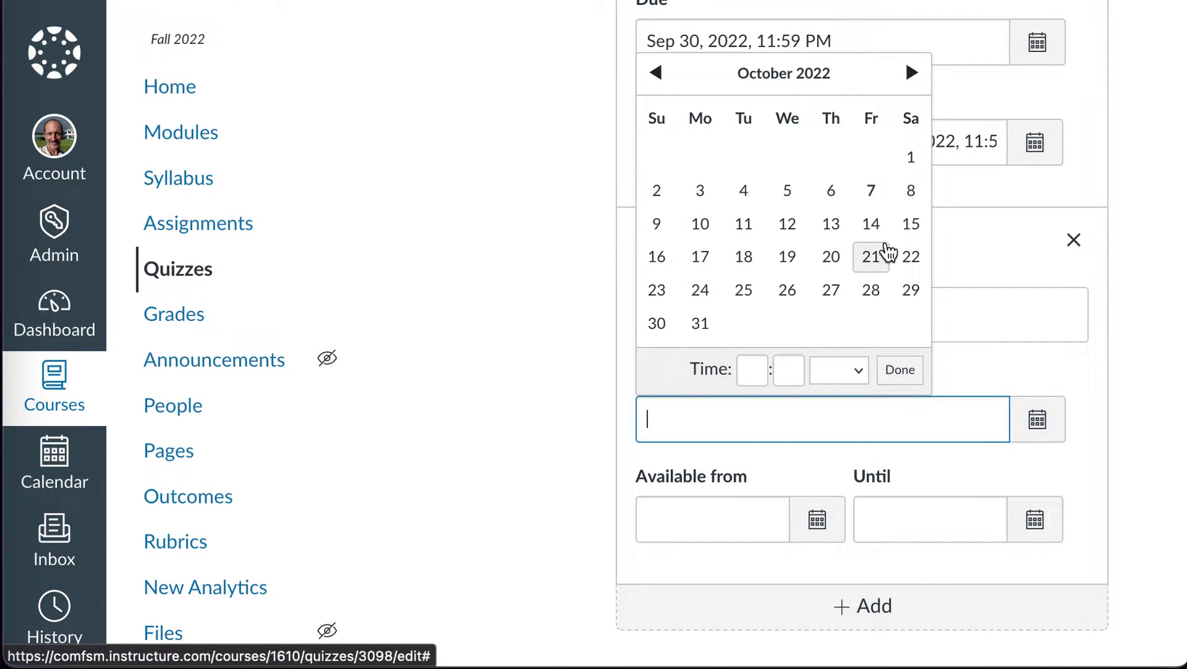
left_click(877, 231)
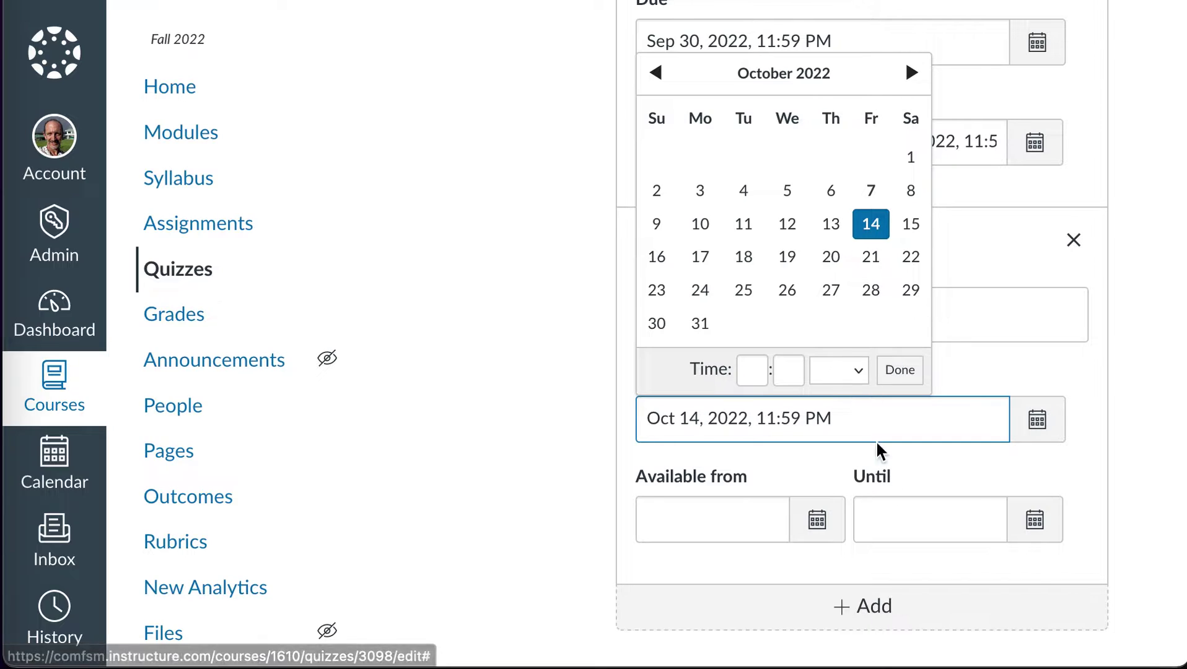
left_click(899, 370)
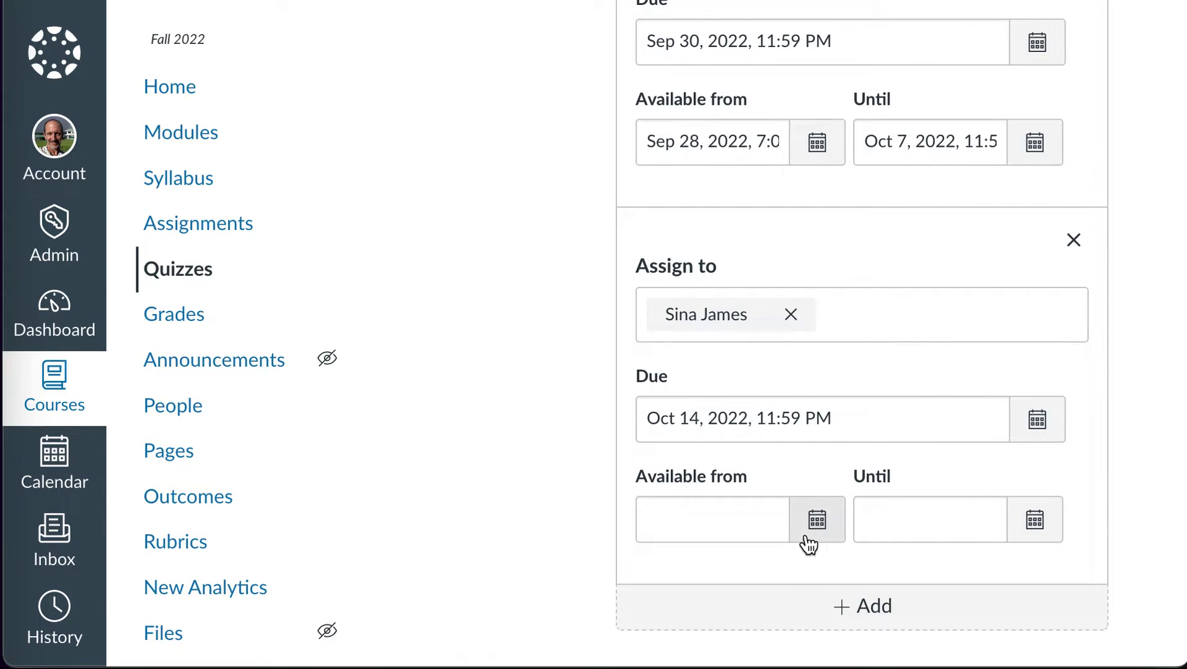
Step: Set the individual student's Until date to October 21, 2022, 11:59 PM
left_click(1034, 520)
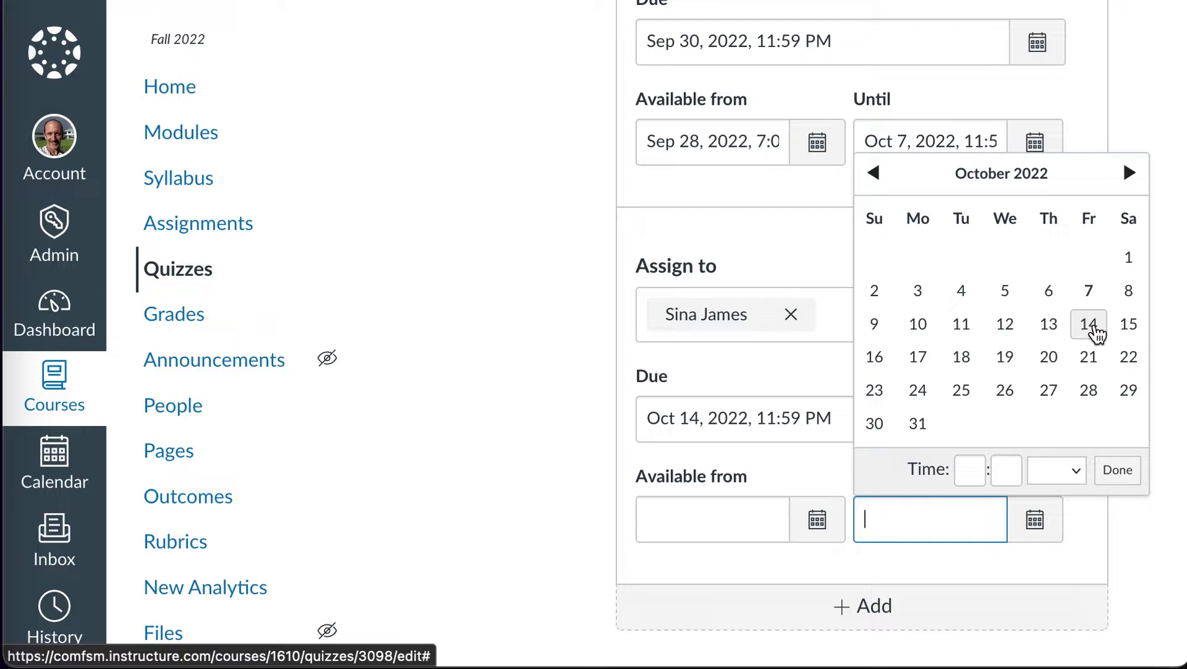
left_click(1092, 371)
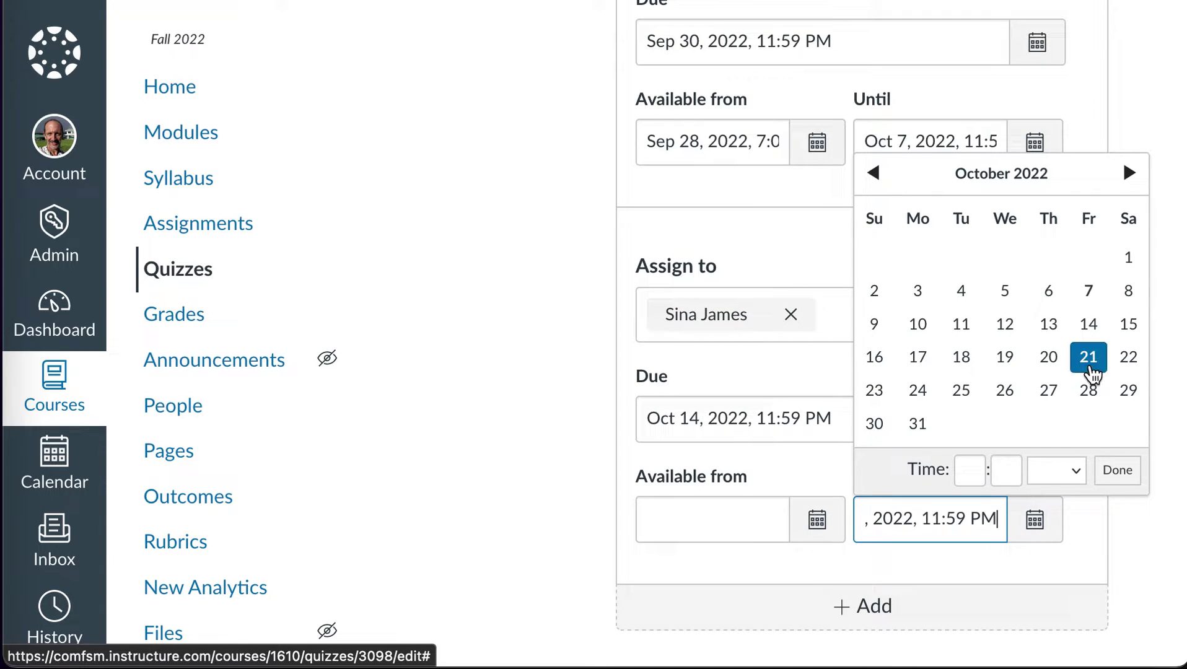
left_click(1104, 468)
Step: Compare the individual student's due and availability dates with those set for Everyone Else
scroll(1115, 458, "up", 1)
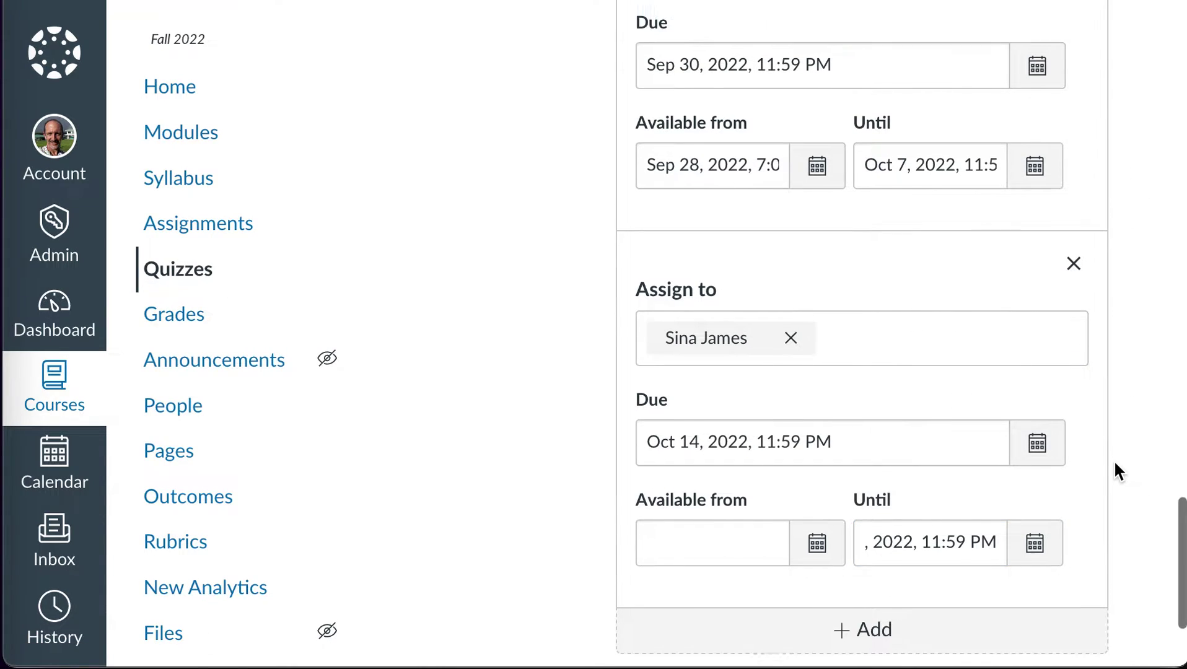
scroll(1115, 464, "up", 2)
scroll(1115, 465, "down", 1)
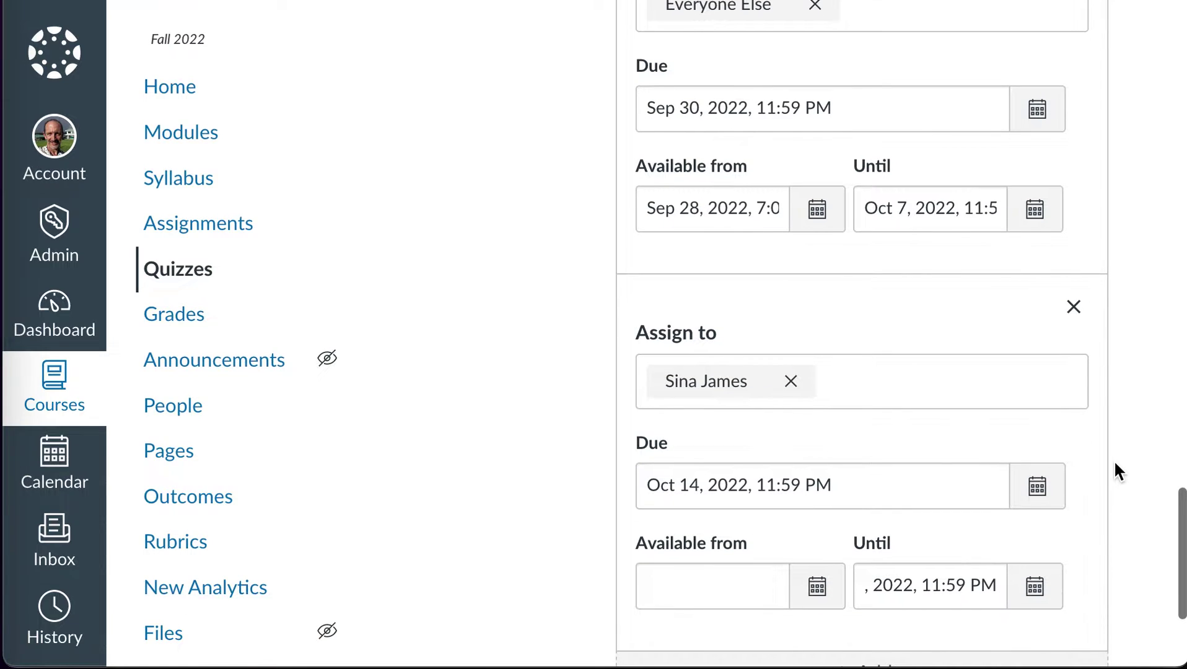
left_click(928, 587)
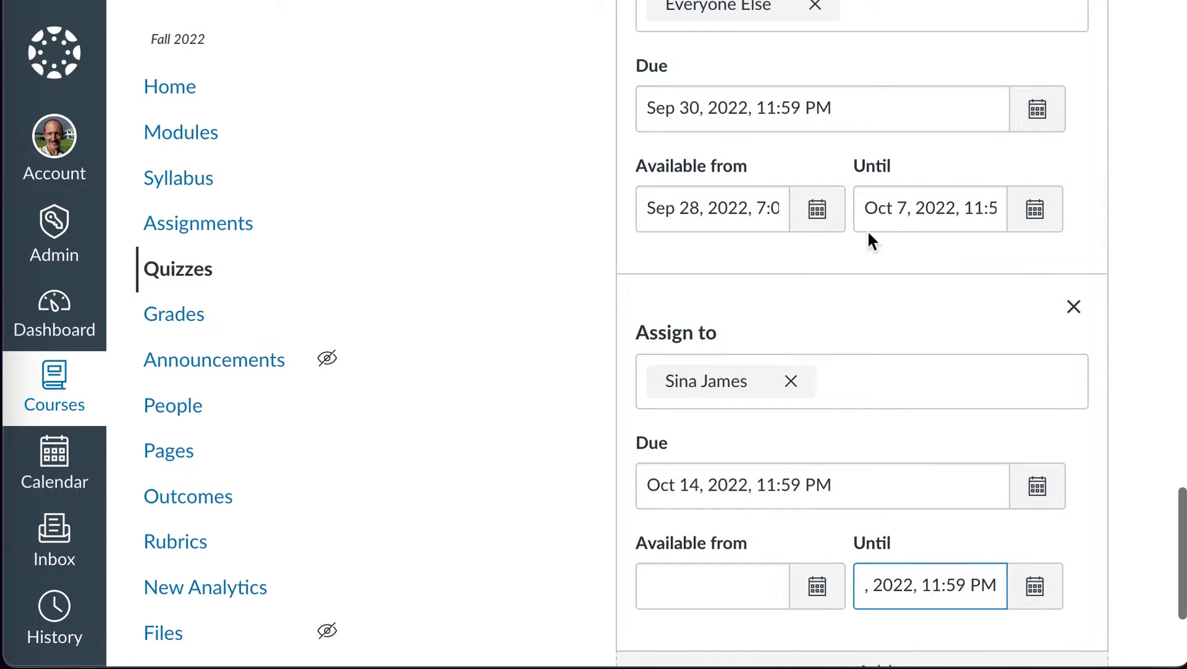
scroll(916, 484, "down", 3)
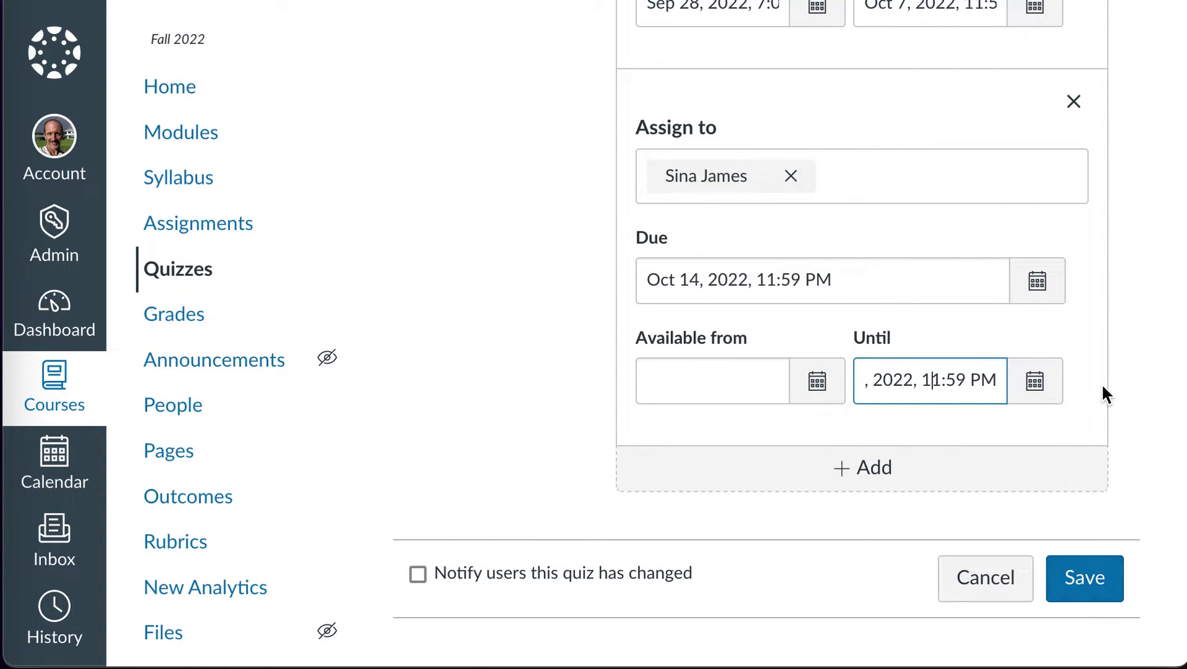
scroll(1102, 387, "up", 2)
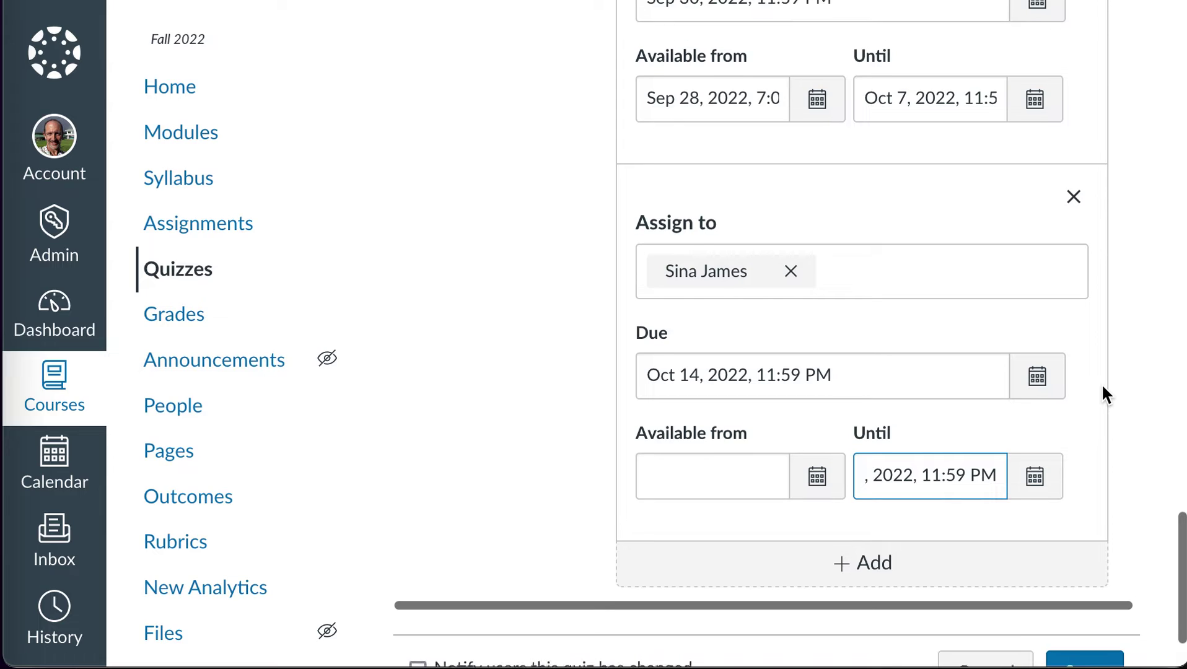
scroll(1101, 383, "up", 1)
scroll(1101, 383, "down", 1)
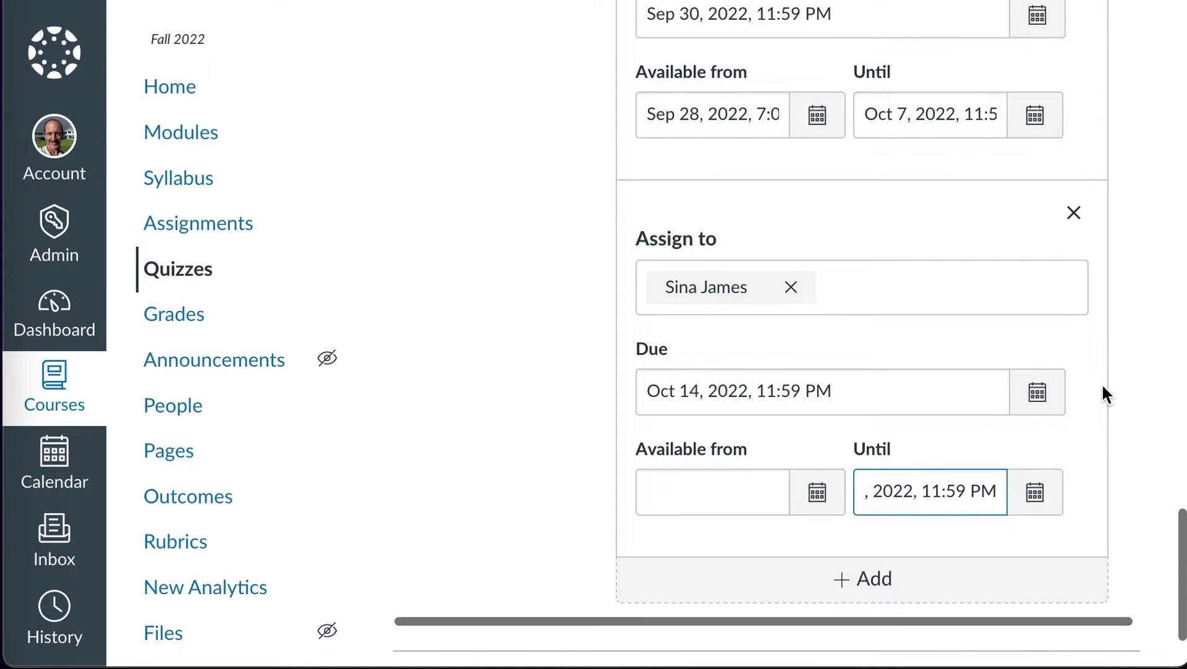
scroll(1101, 383, "down", 2)
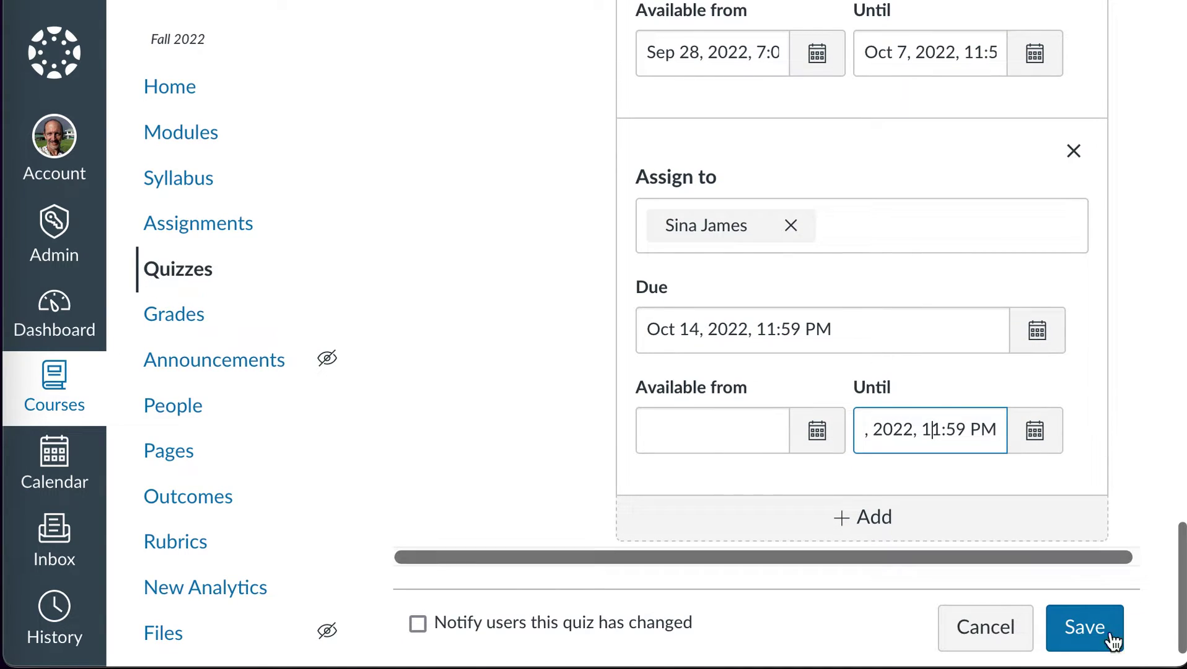
Step: Save the quiz with the individual student's extended dates and check the date table on its page
left_click(1084, 626)
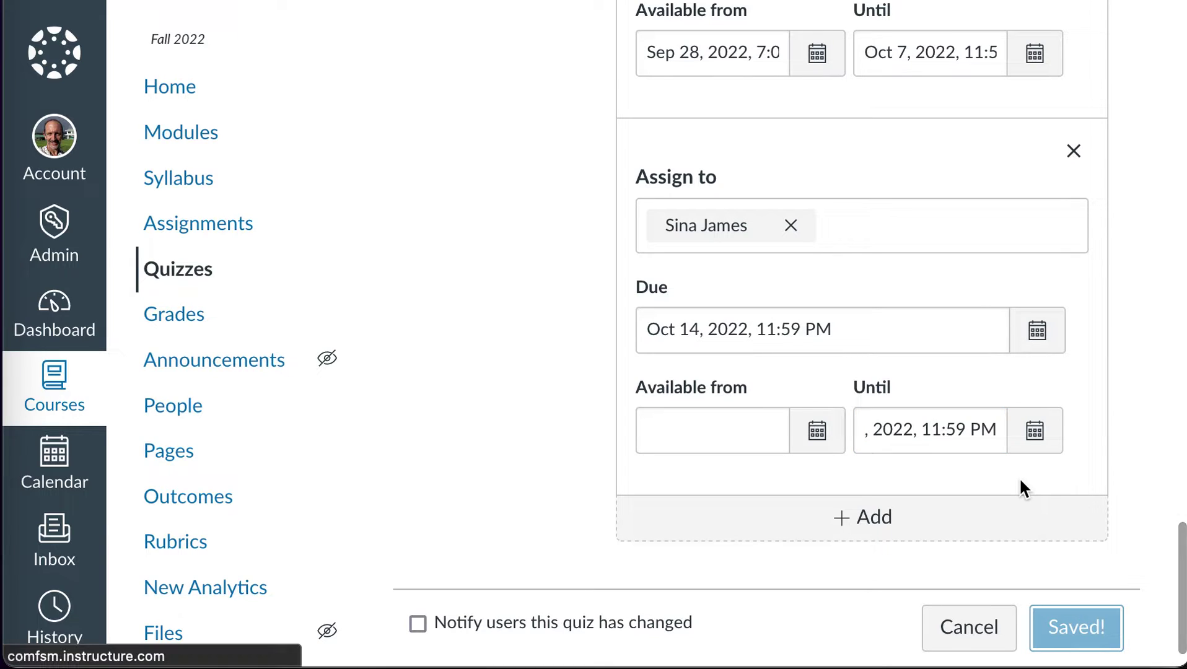
scroll(1020, 481, "down", 8)
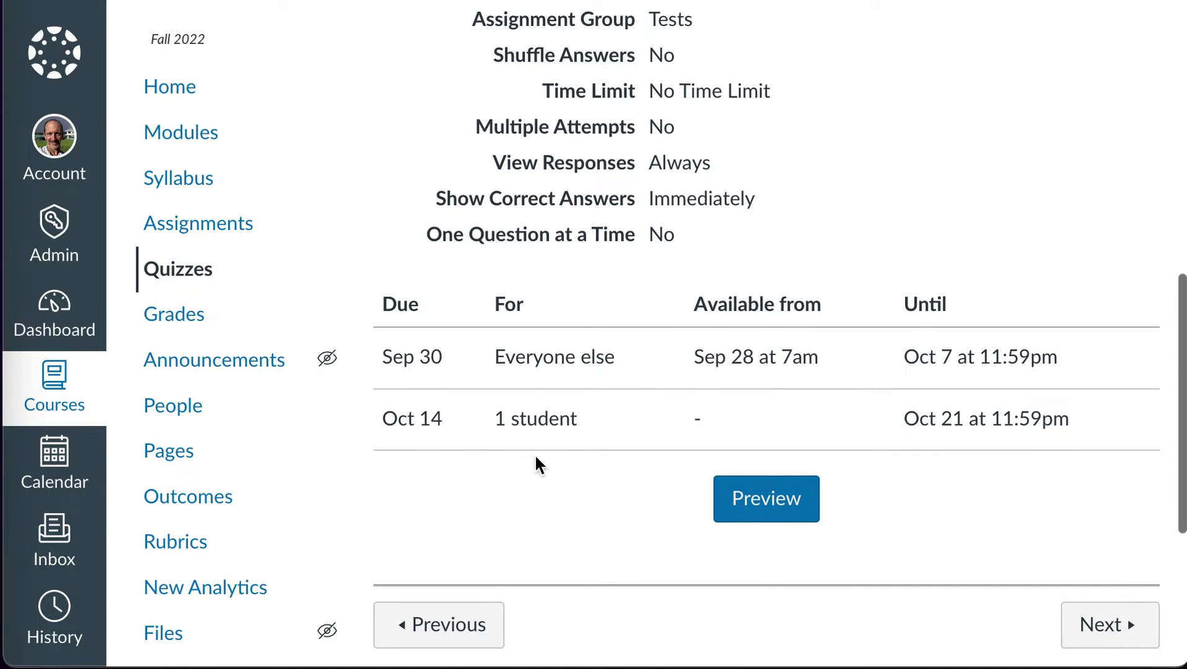
Step: Return to the course's quiz list and inspect the multiple availability and due dates listed for Test 04 Basic and paired statistics
left_click(189, 287)
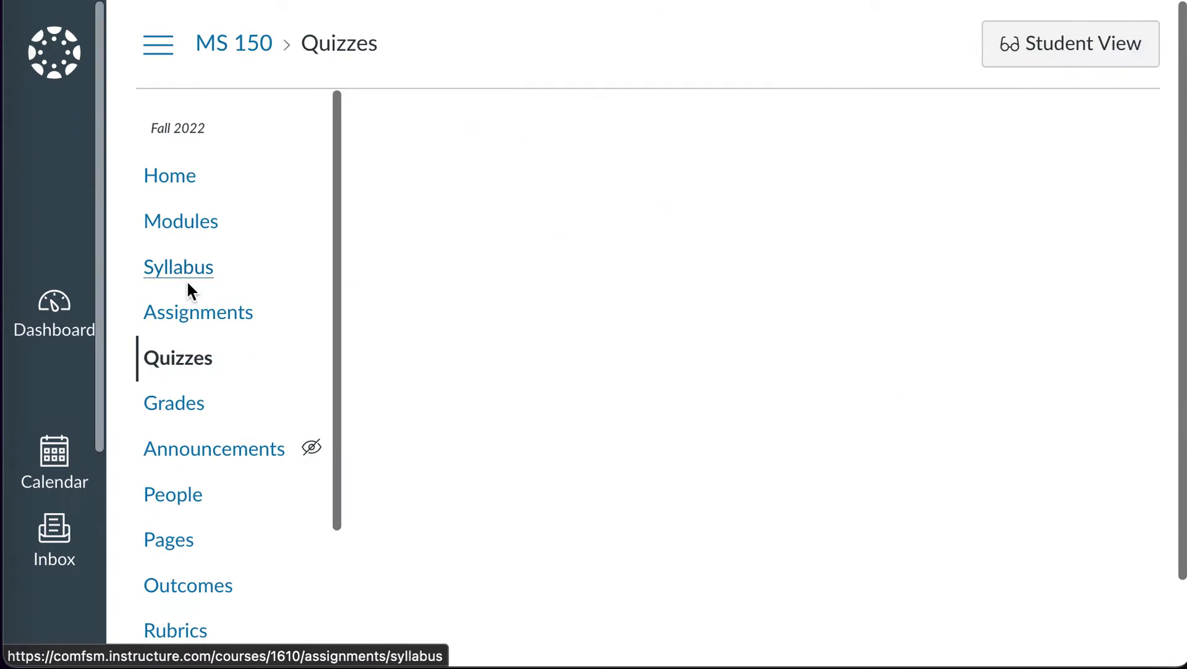
scroll(616, 347, "down", 4)
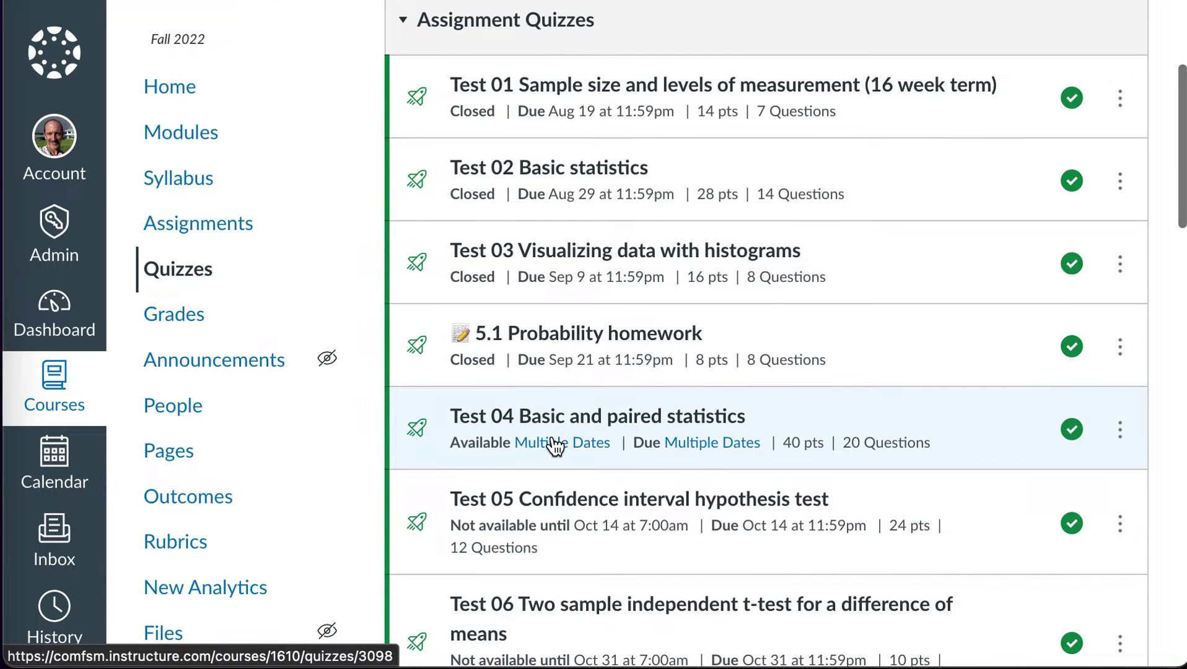
mouse_move(553, 454)
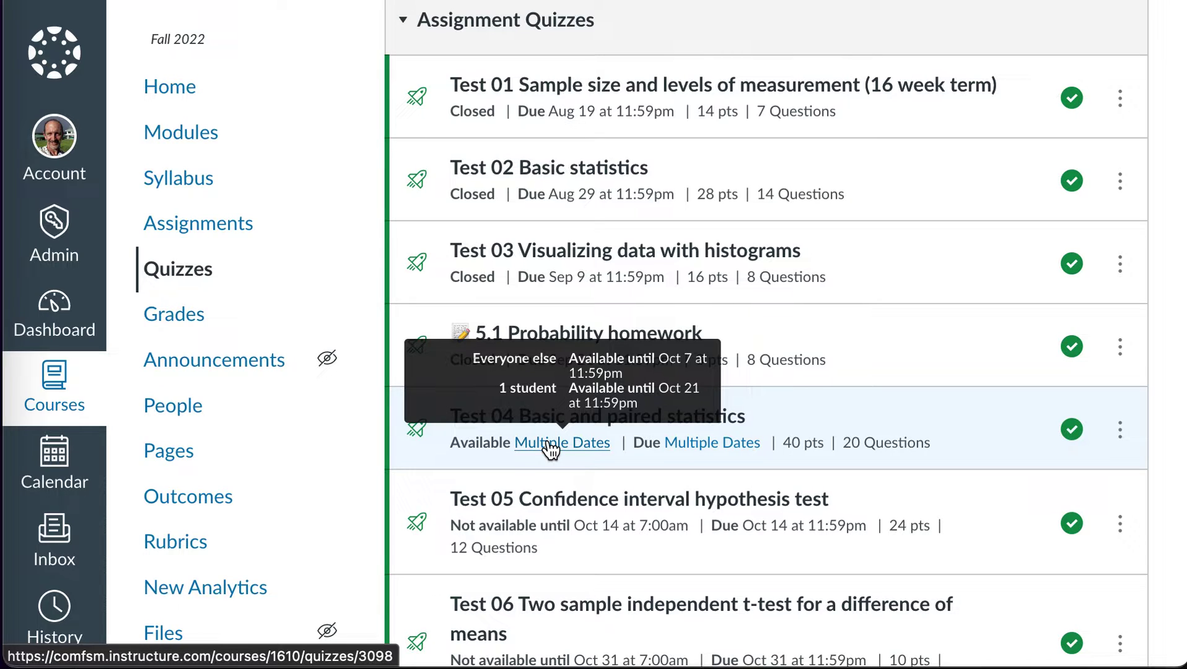
mouse_move(702, 450)
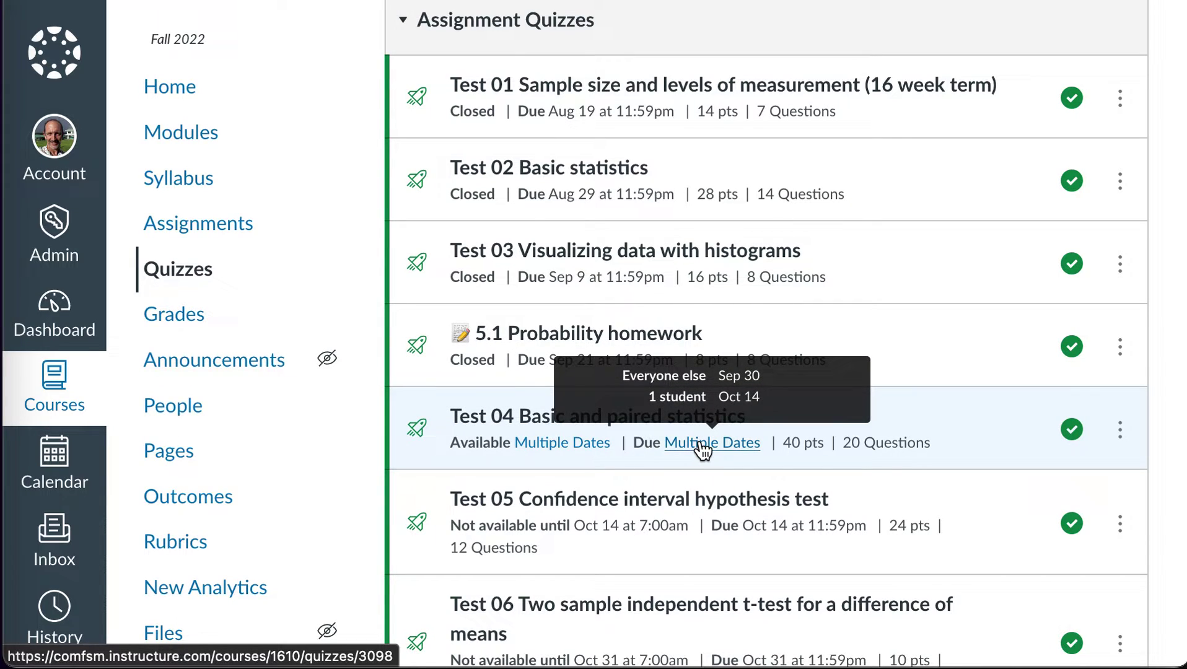
scroll(694, 366, "up", 2)
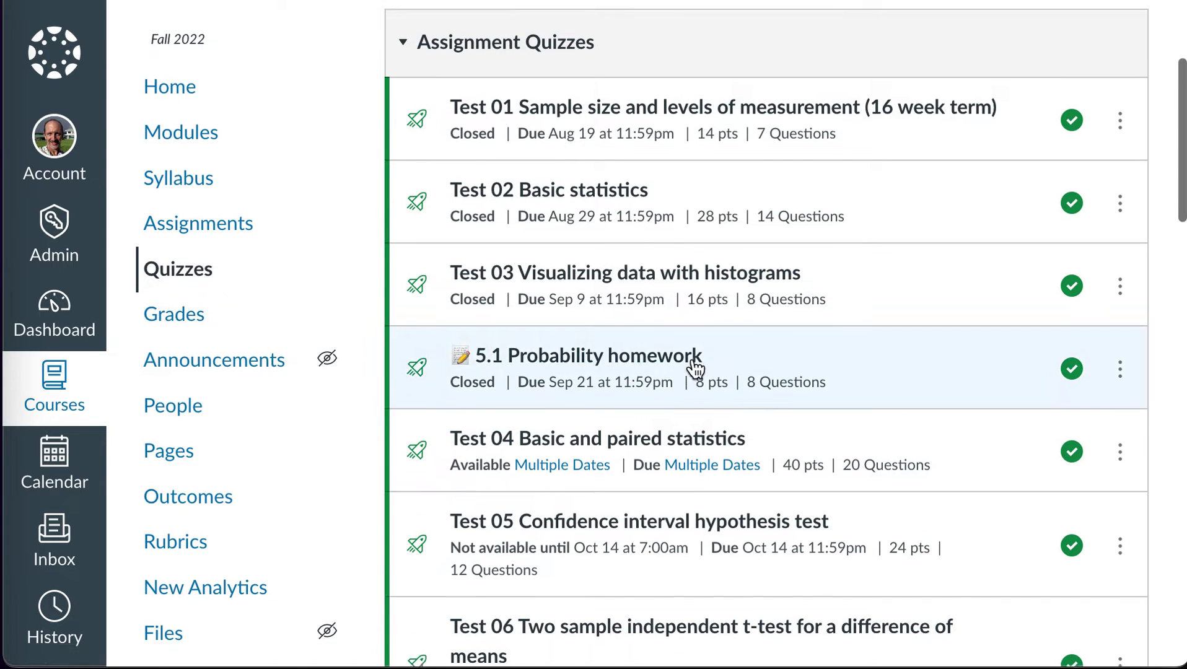
scroll(593, 409, "up", 2)
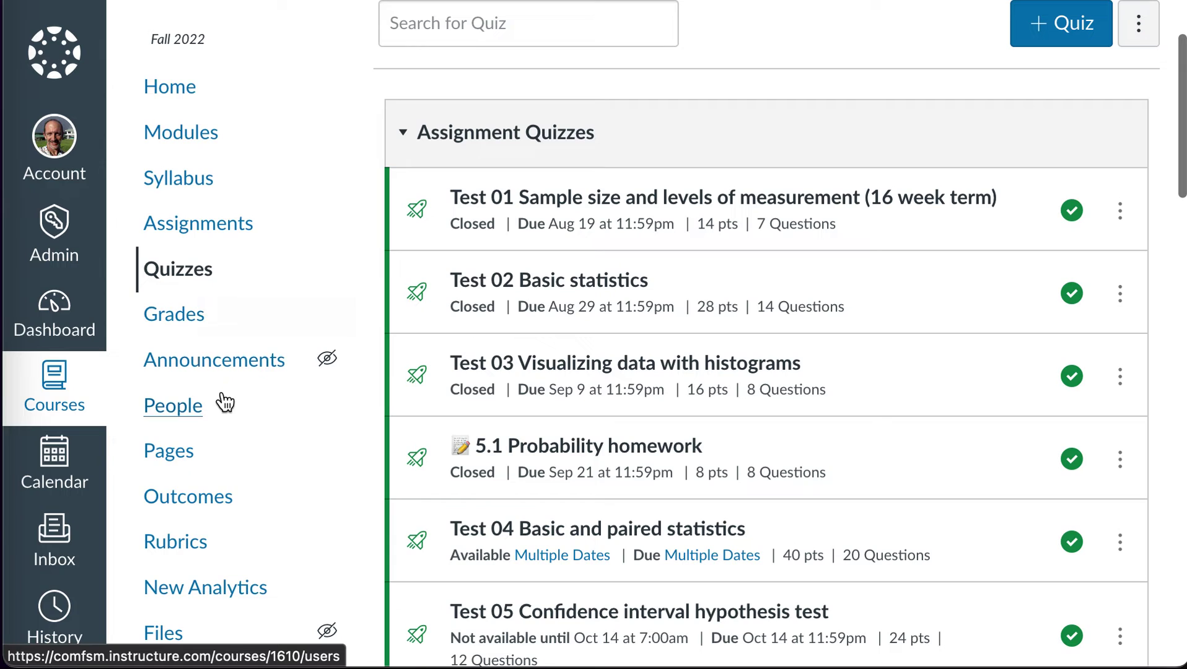
scroll(543, 232, "up", 3)
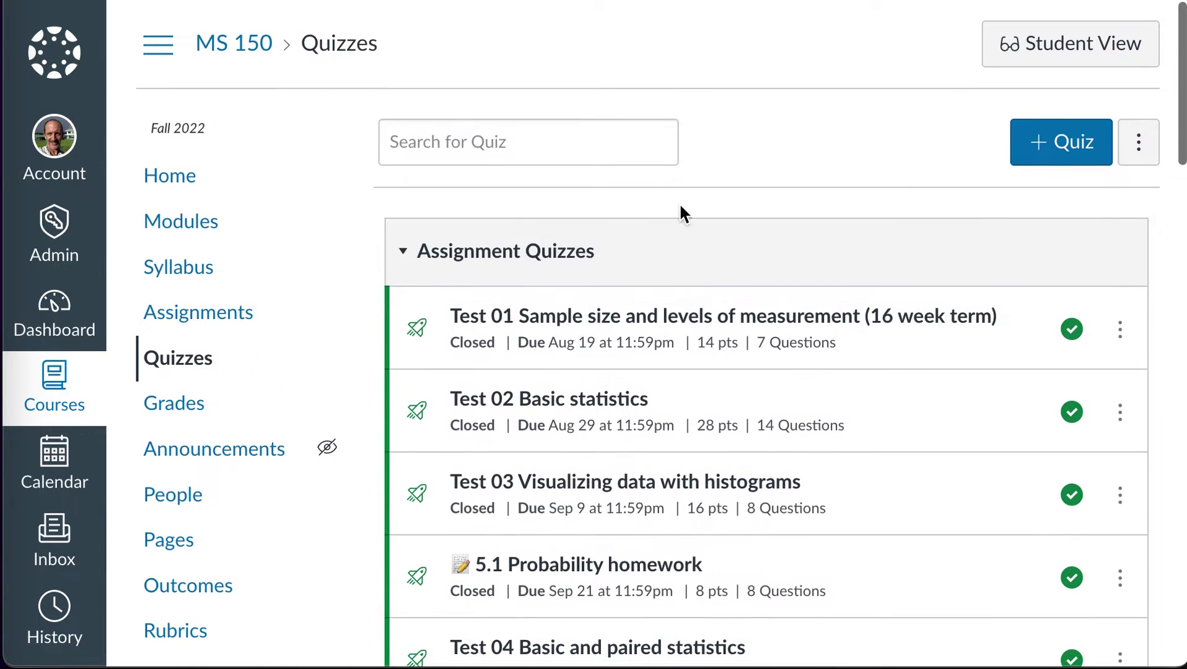
scroll(631, 379, "down", 5)
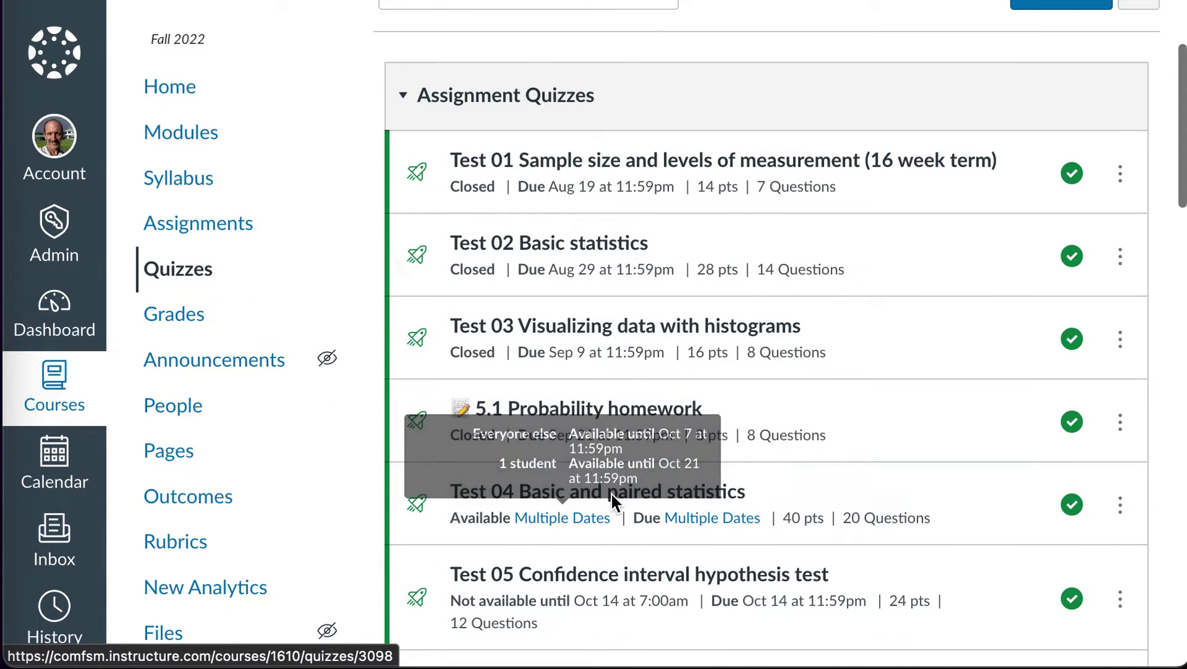
Step: Open Test 04 Basic and paired statistics and review its settings and the due and availability dates per group
left_click(613, 496)
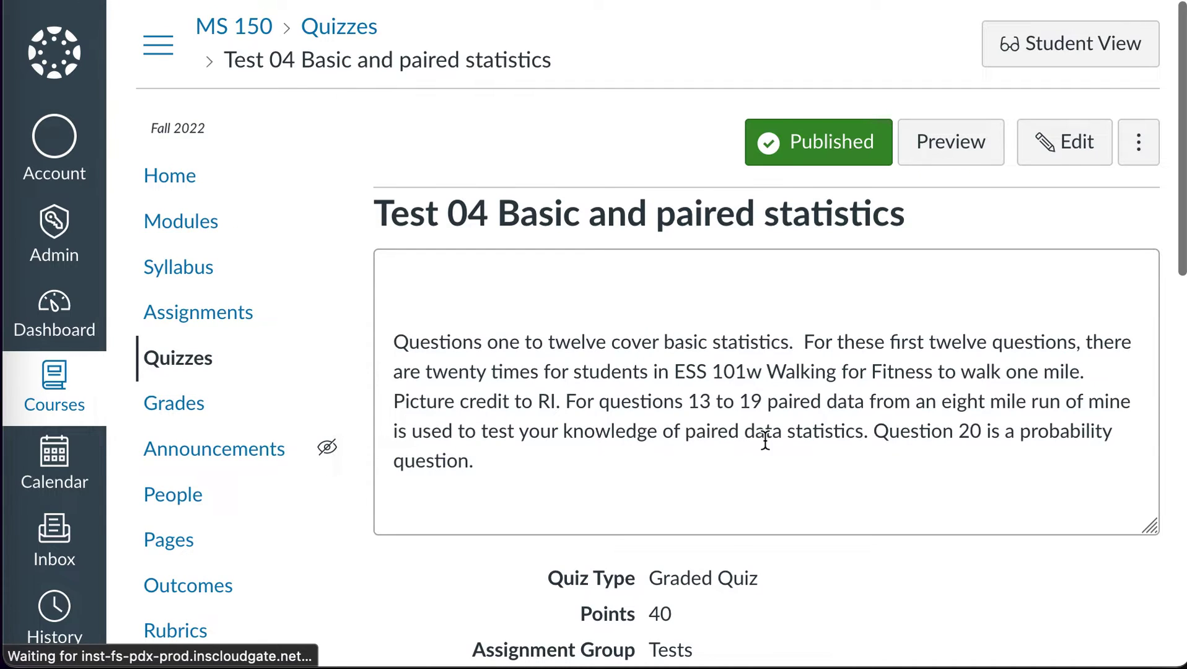
scroll(767, 443, "down", 2)
scroll(766, 441, "down", 5)
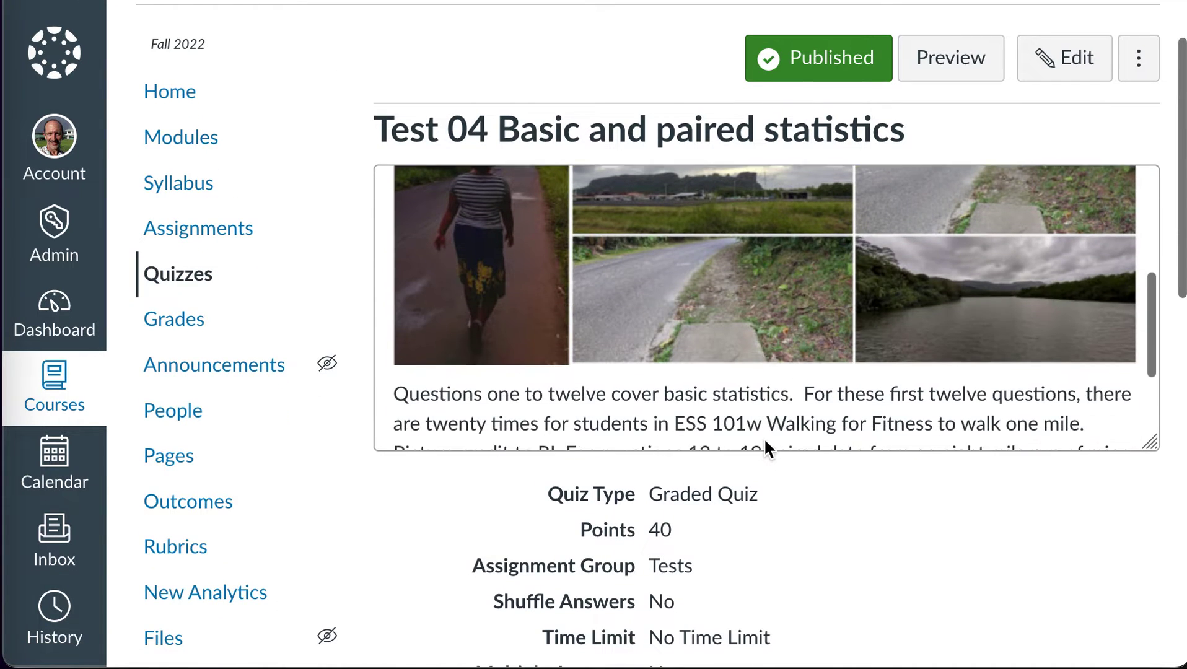
scroll(825, 520, "down", 7)
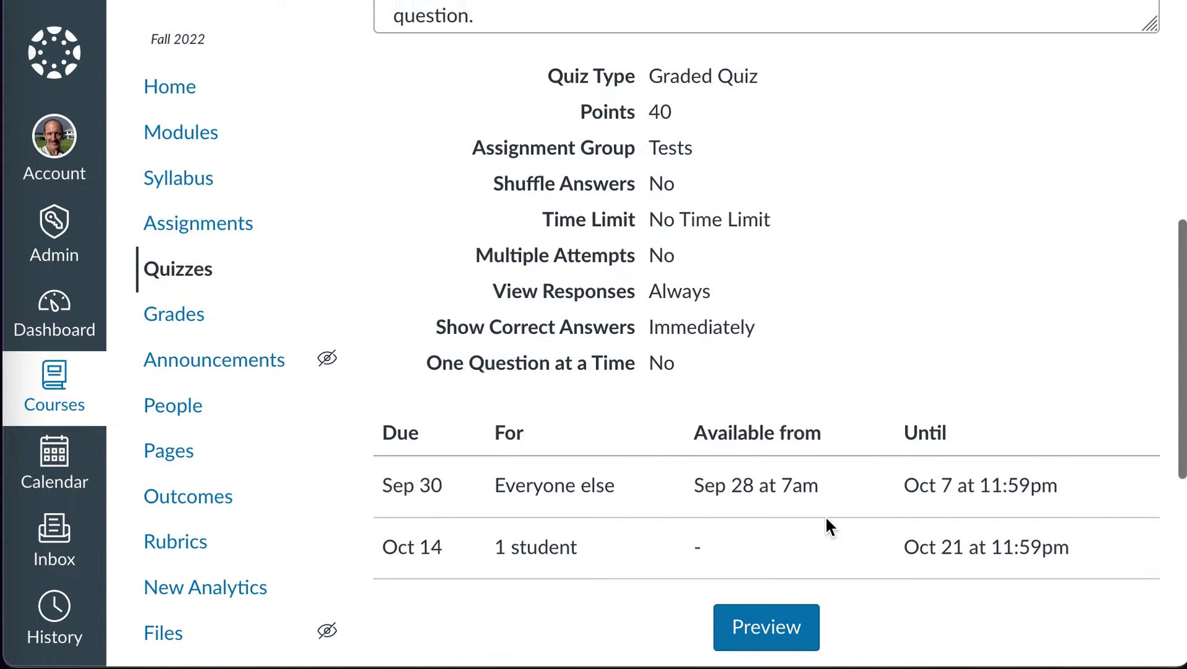
scroll(827, 520, "up", 2)
scroll(827, 525, "down", 1)
scroll(1022, 338, "up", 7)
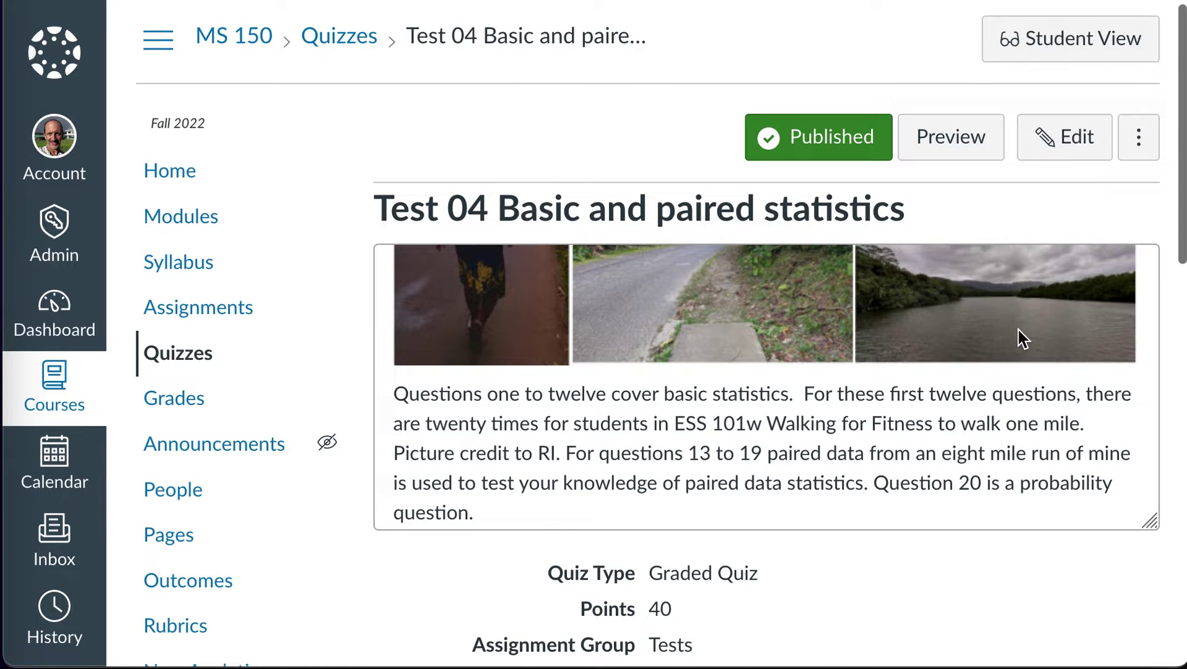
Step: Open Test 04 for editing and review the assignment blocks for the individual student and Everyone Else
left_click(1073, 147)
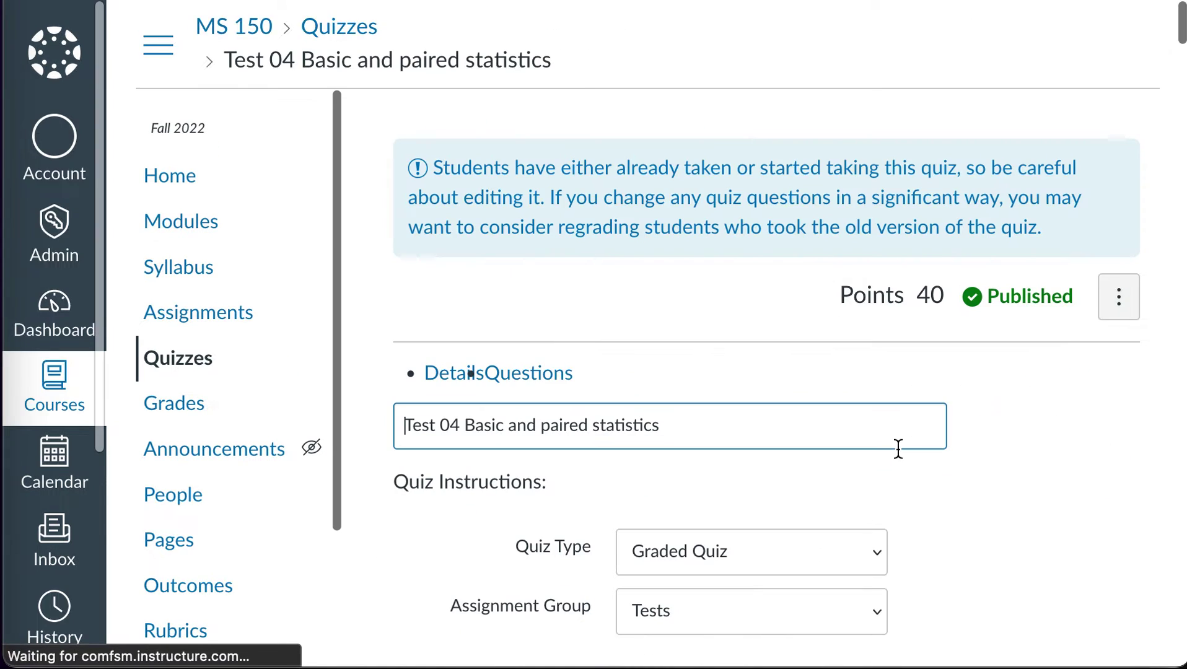
scroll(898, 448, "down", 15)
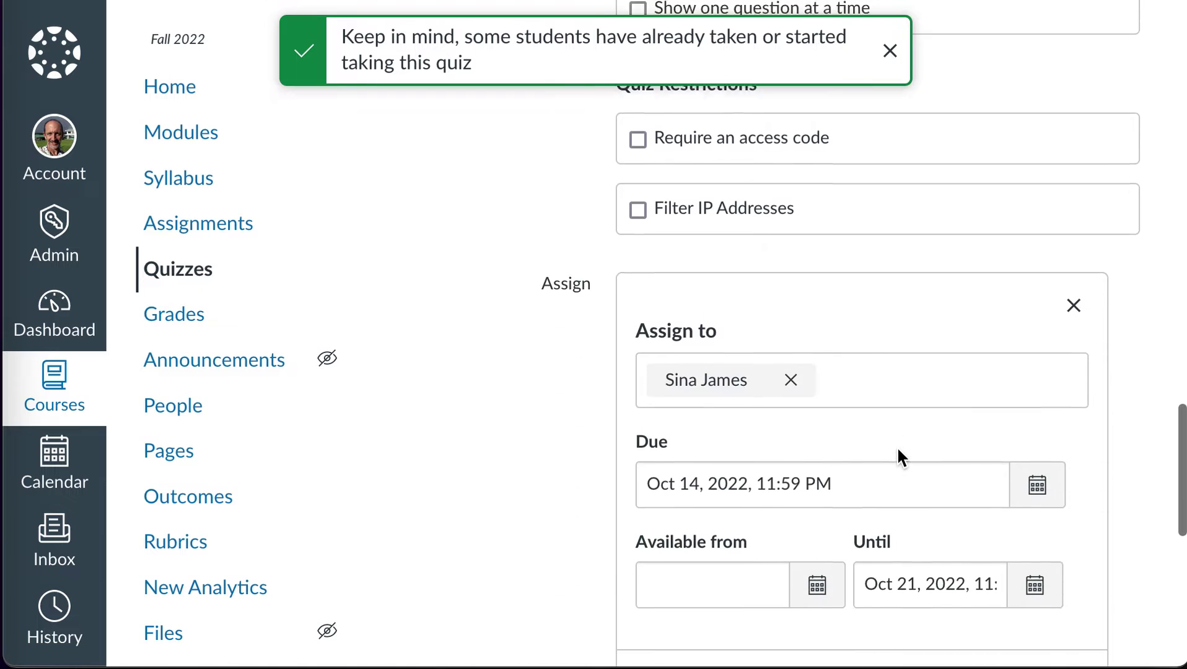
scroll(898, 450, "down", 5)
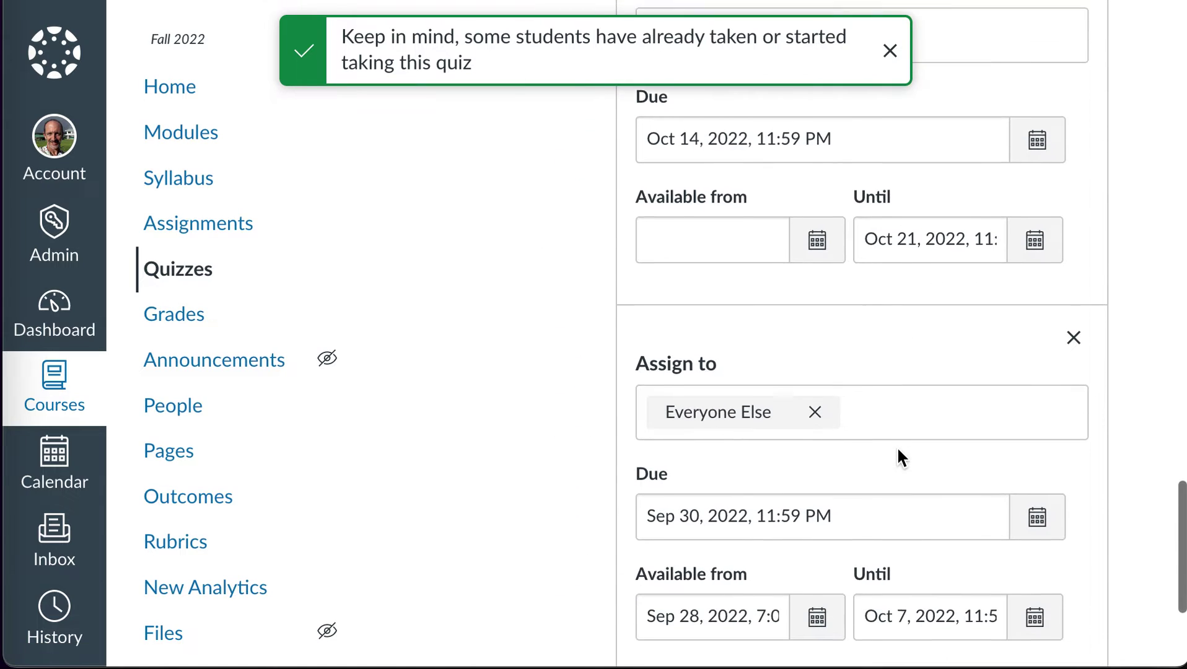
scroll(898, 456, "down", 2)
scroll(918, 344, "up", 4)
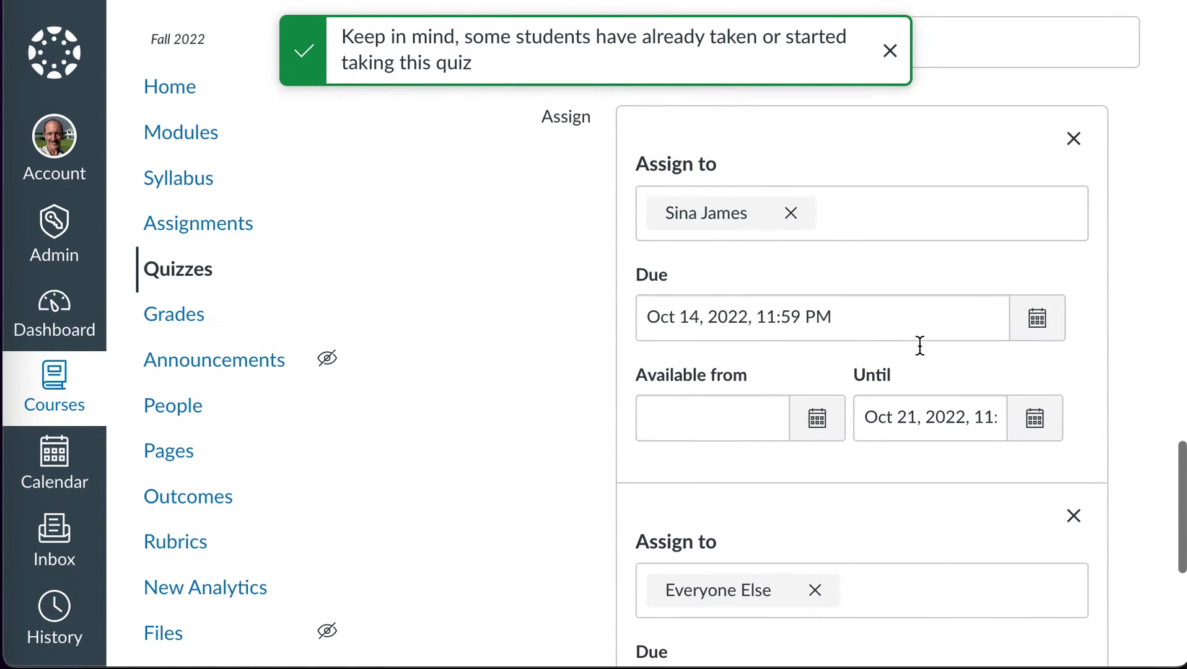
scroll(755, 281, "up", 1)
scroll(882, 523, "down", 4)
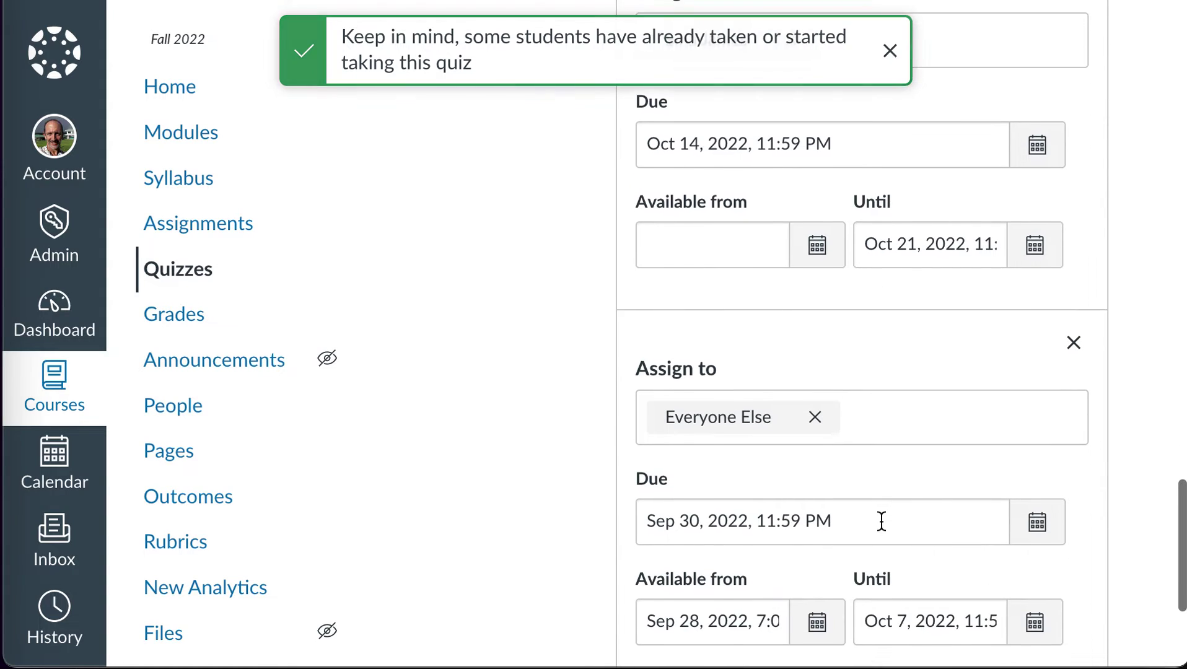
scroll(881, 521, "down", 3)
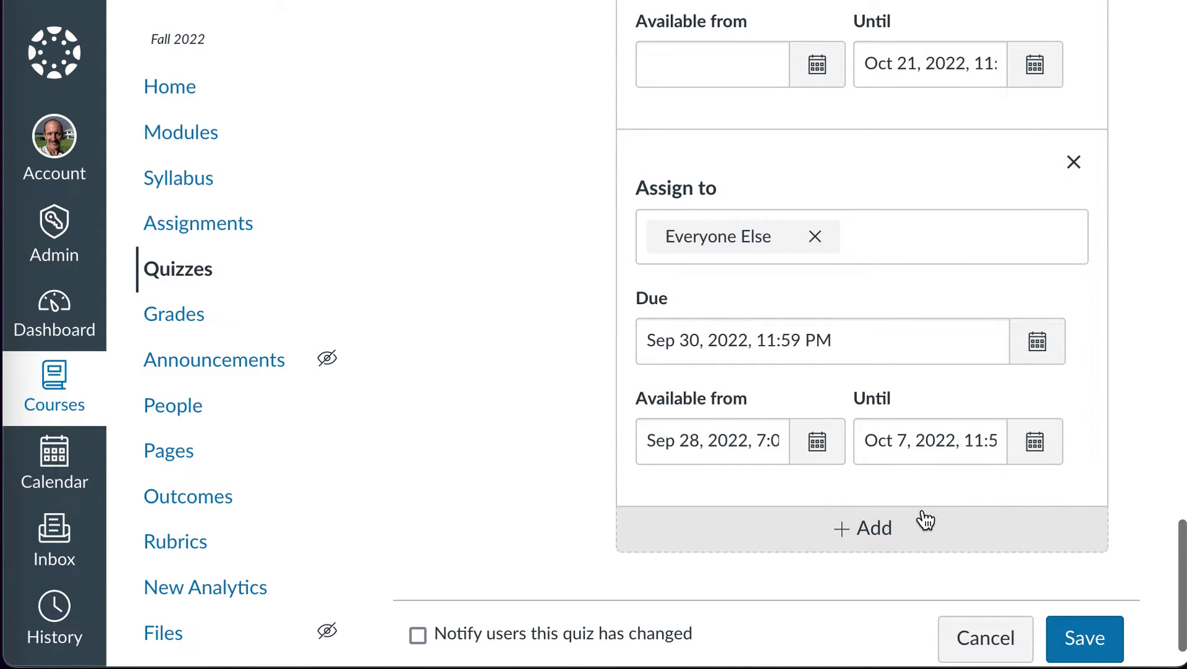
left_click(860, 532)
scroll(856, 521, "down", 3)
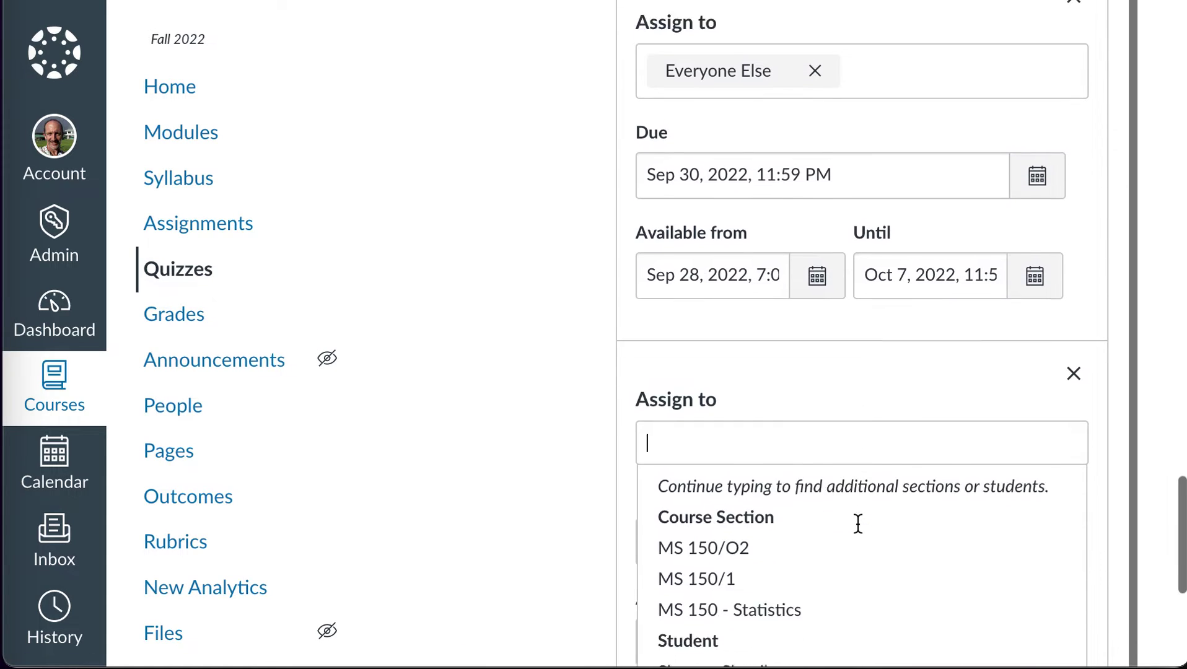
scroll(858, 524, "down", 3)
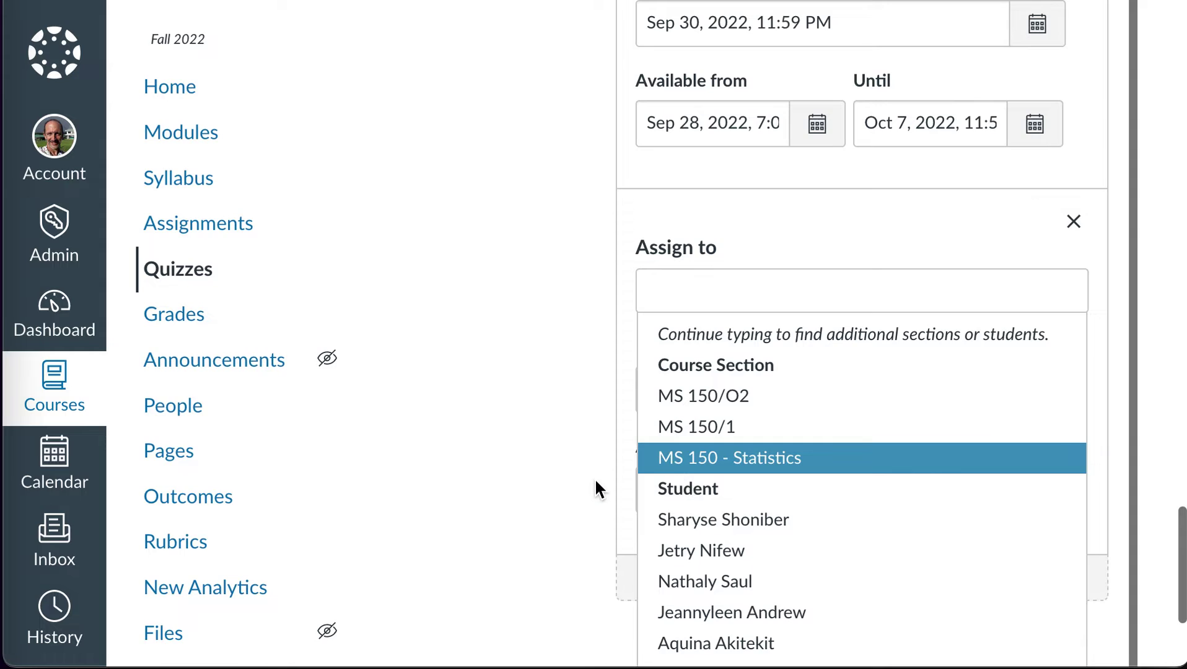
left_click(592, 459)
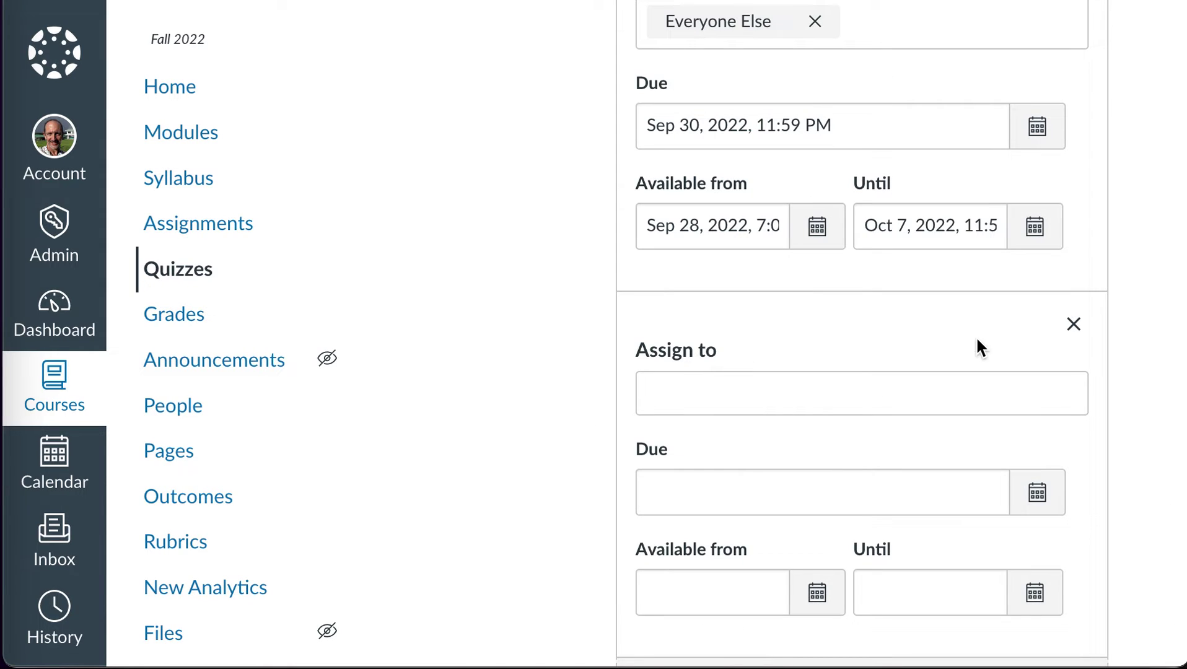
scroll(977, 340, "up", 4)
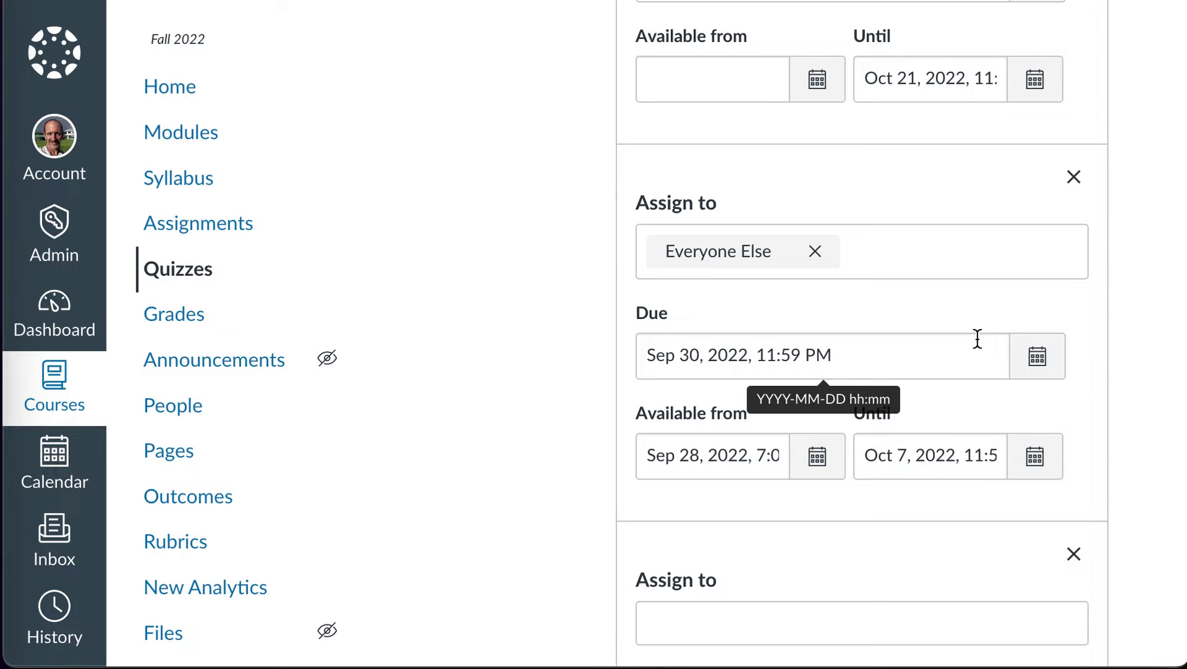
left_click(1076, 555)
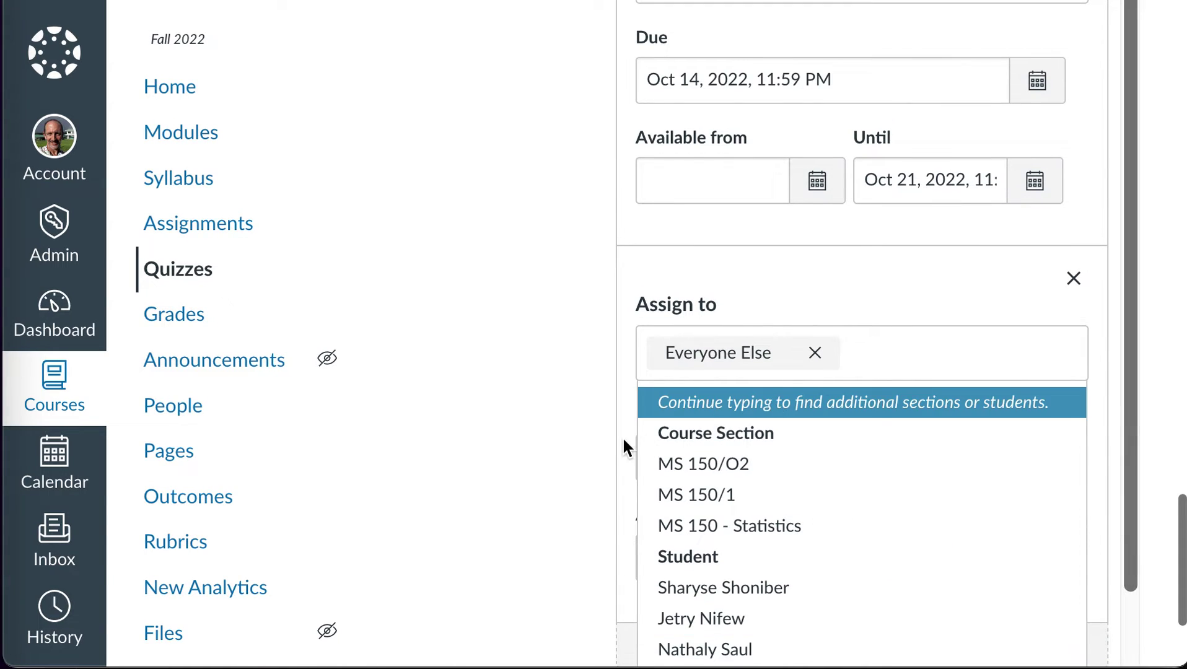
Step: Compare the individual student's due and availability settings with the Everyone Else block in the quiz's Assign section
scroll(592, 446, "up", 10)
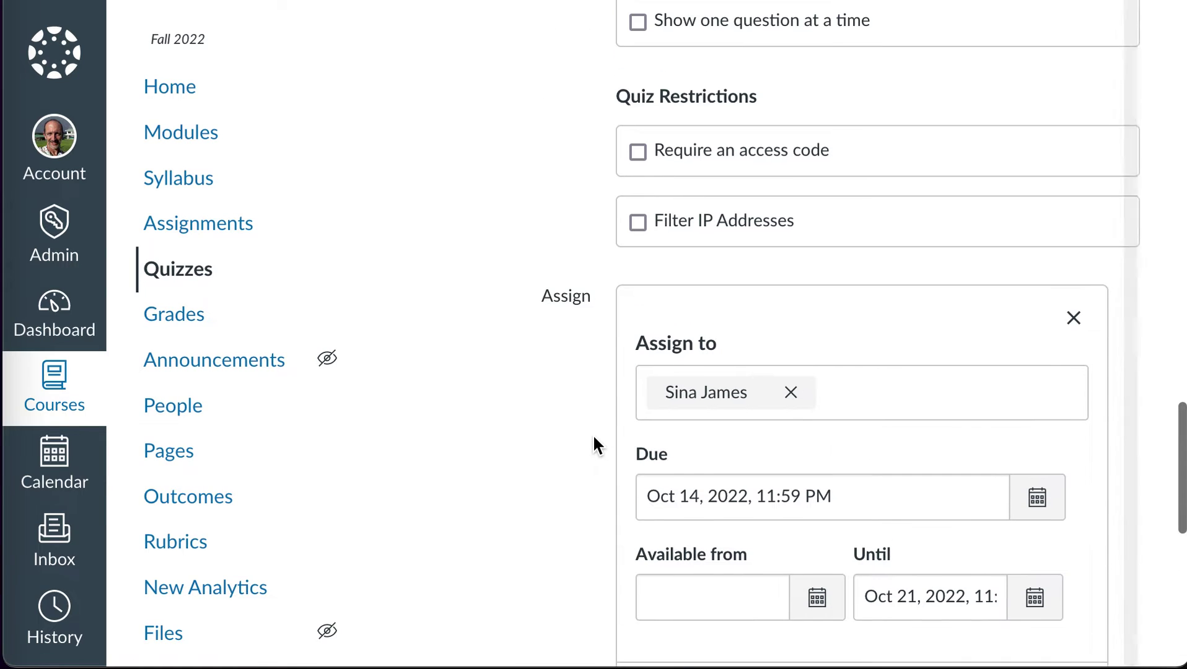
scroll(594, 437, "down", 3)
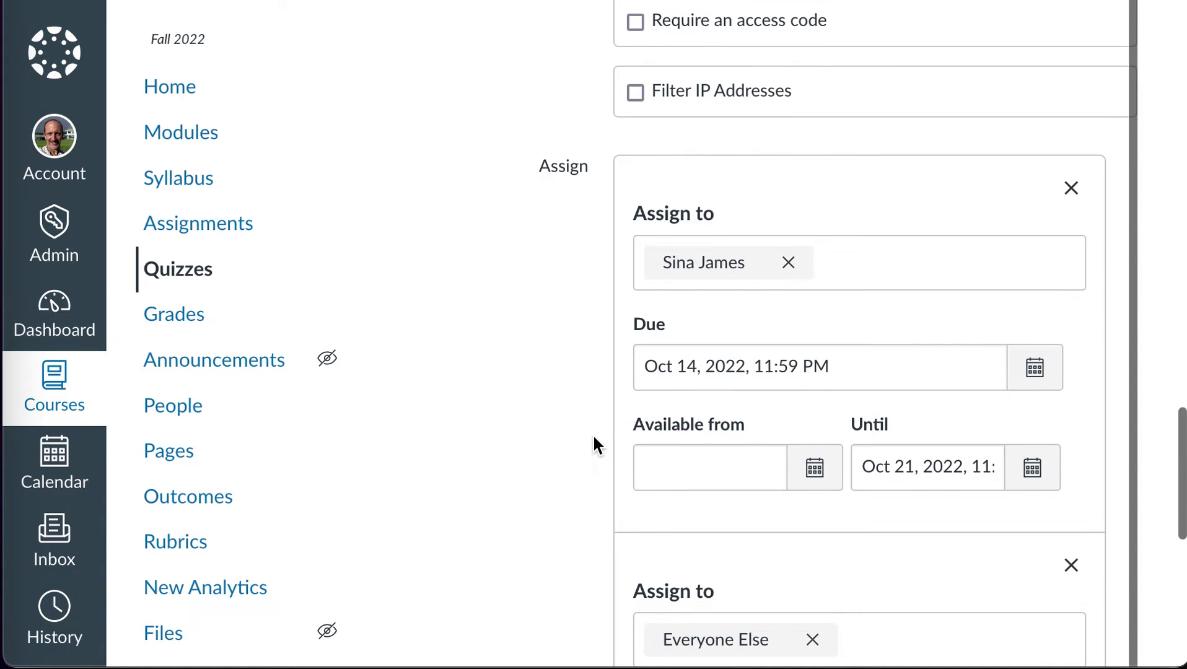
scroll(593, 437, "down", 3)
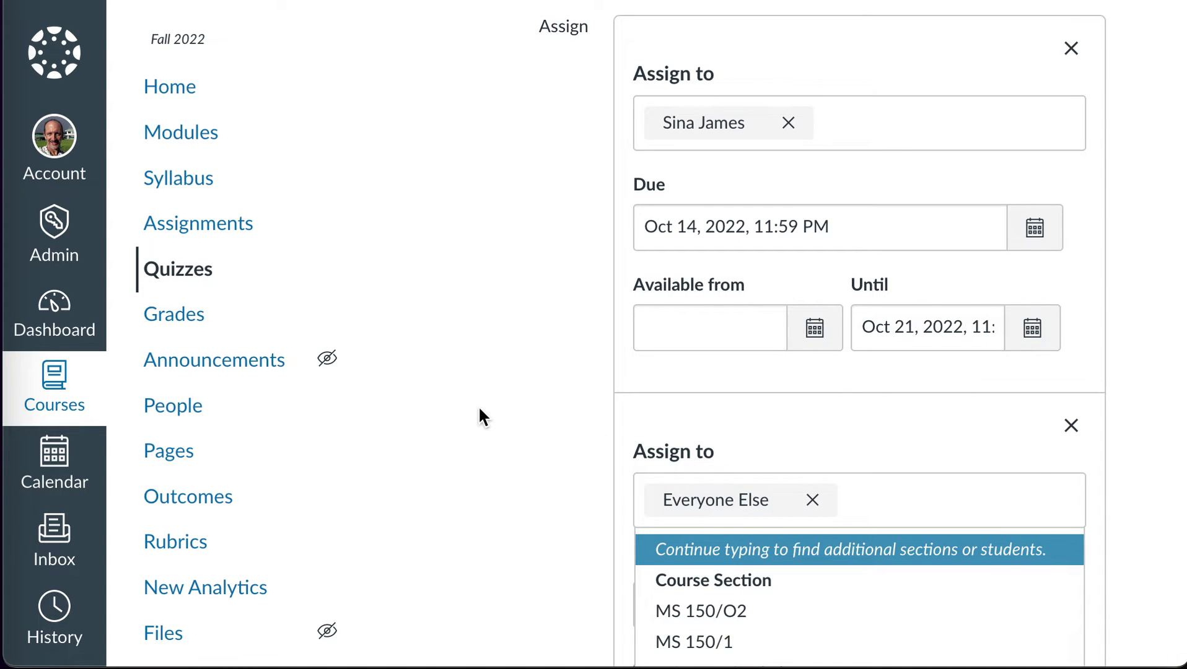
scroll(516, 421, "up", 2)
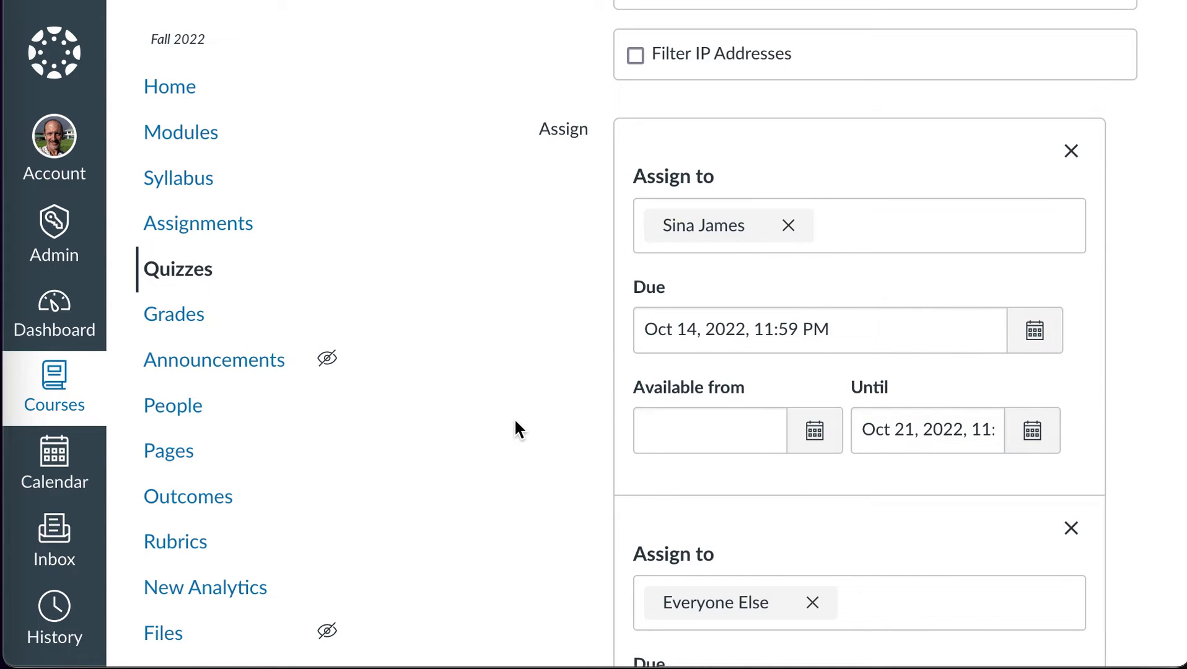
scroll(518, 429, "down", 1)
scroll(514, 417, "down", 2)
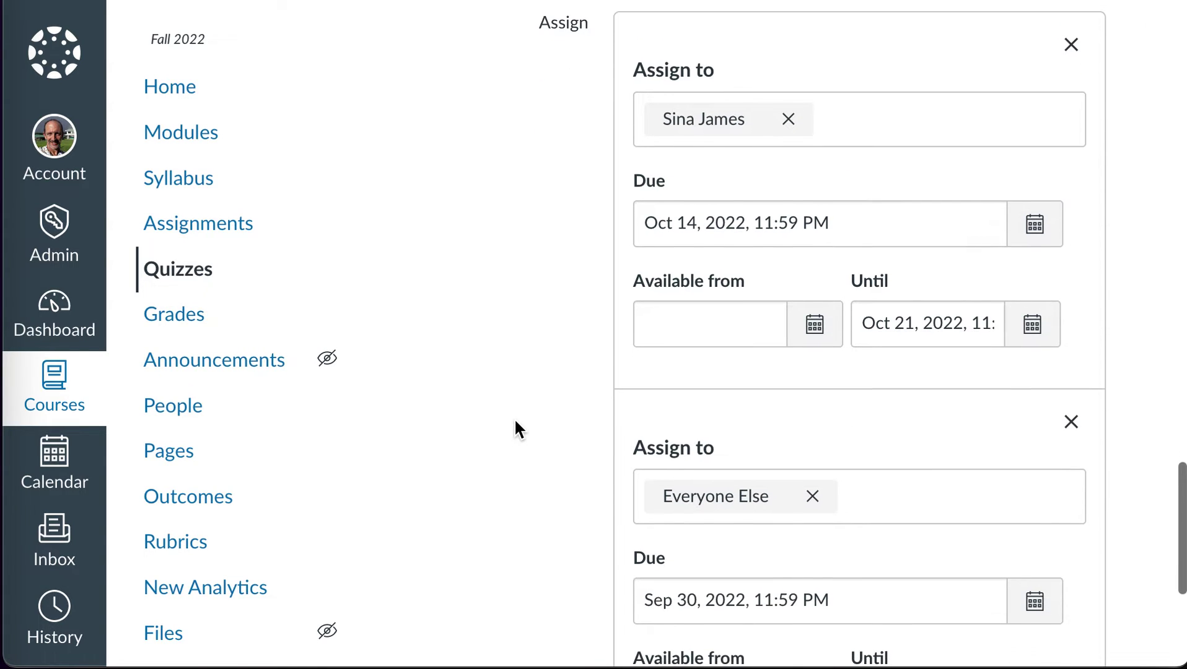
scroll(514, 417, "up", 1)
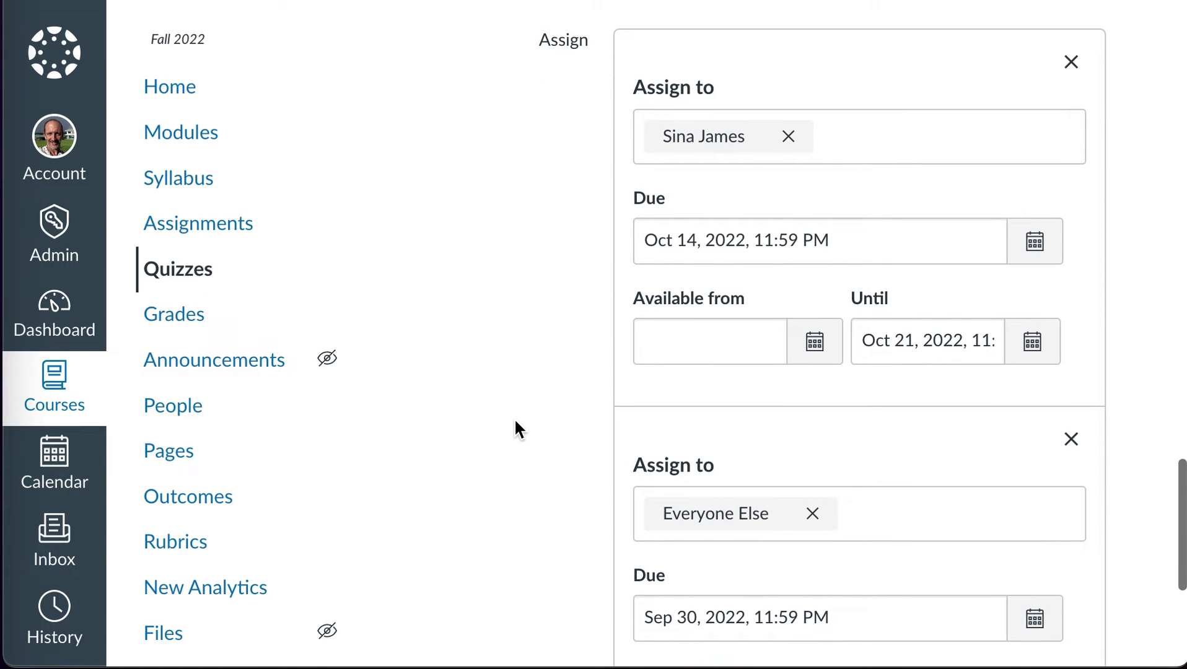
scroll(519, 429, "down", 2)
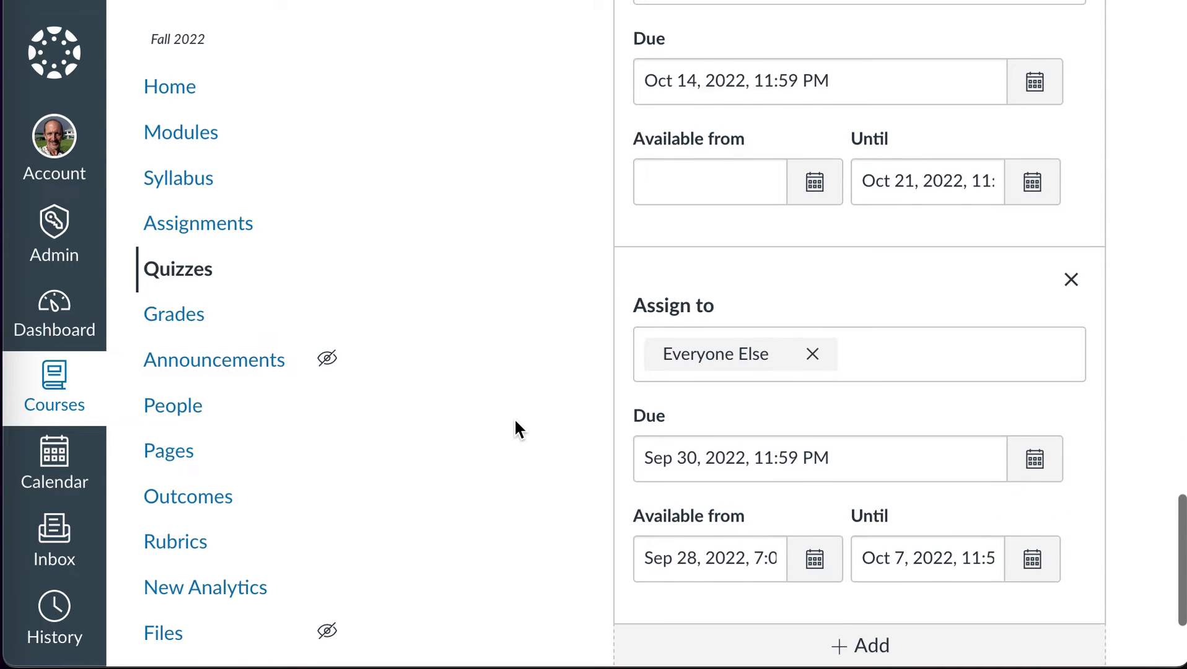
scroll(515, 423, "up", 3)
scroll(515, 422, "down", 4)
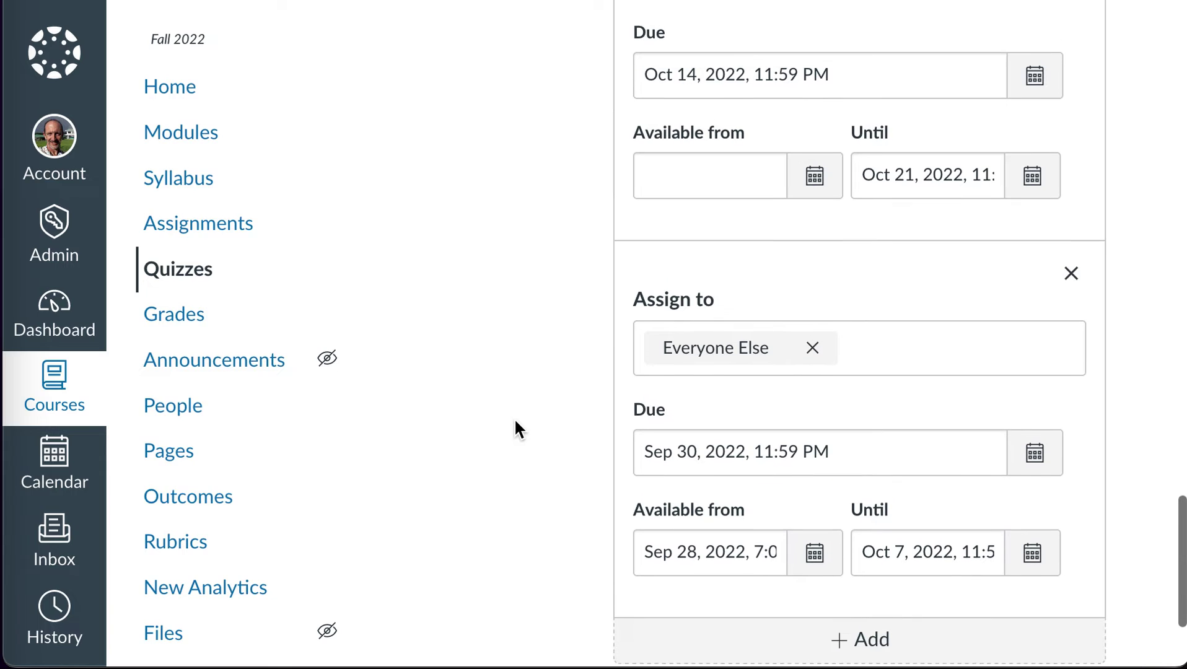
Step: Remove the individual student's assignment block from the quiz
scroll(515, 427, "up", 4)
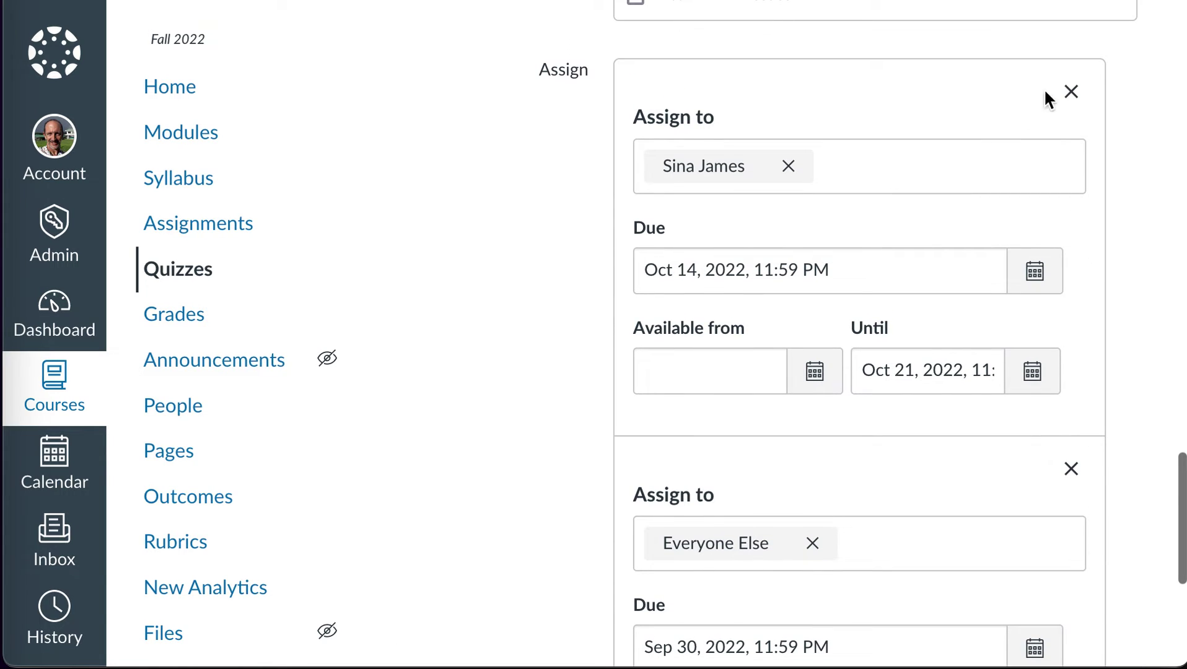
left_click(1070, 94)
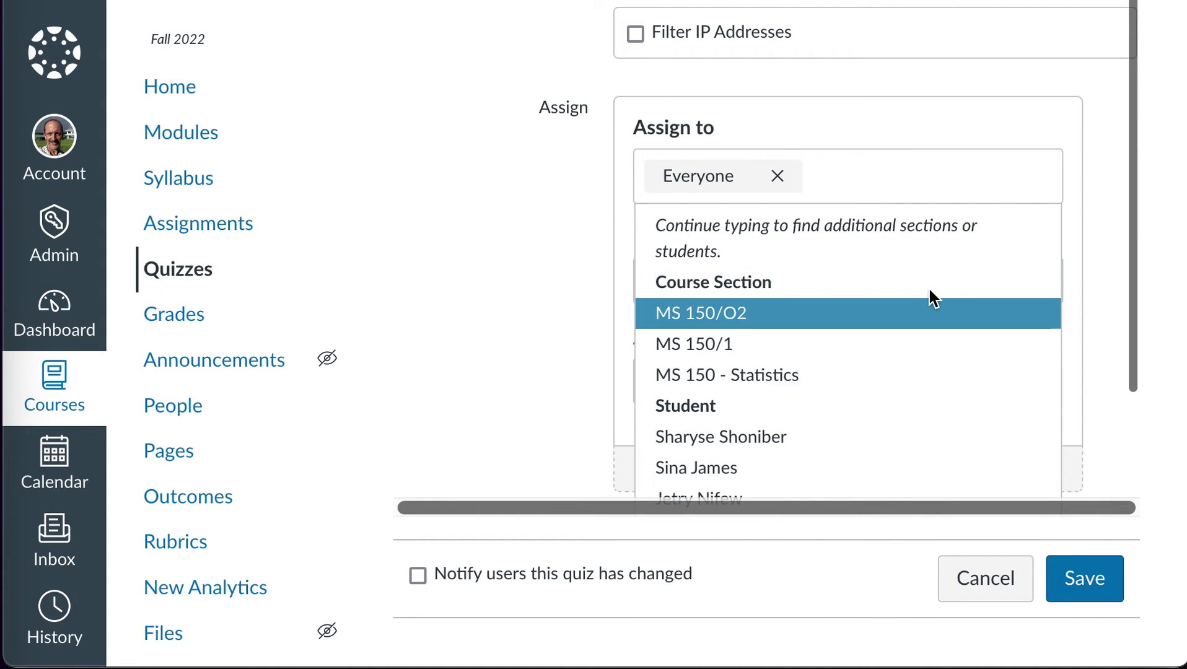
Step: Dismiss the assignee suggestions and save the Test 04 quiz with only the Everyone assignment block
left_click(558, 275)
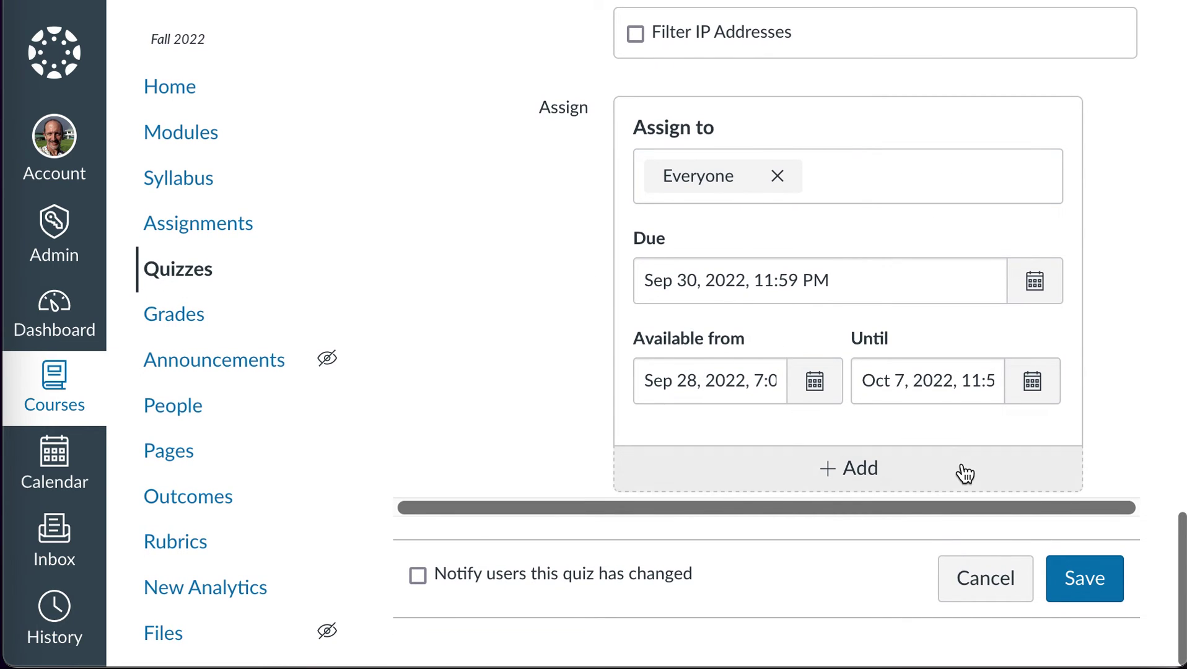
left_click(1085, 579)
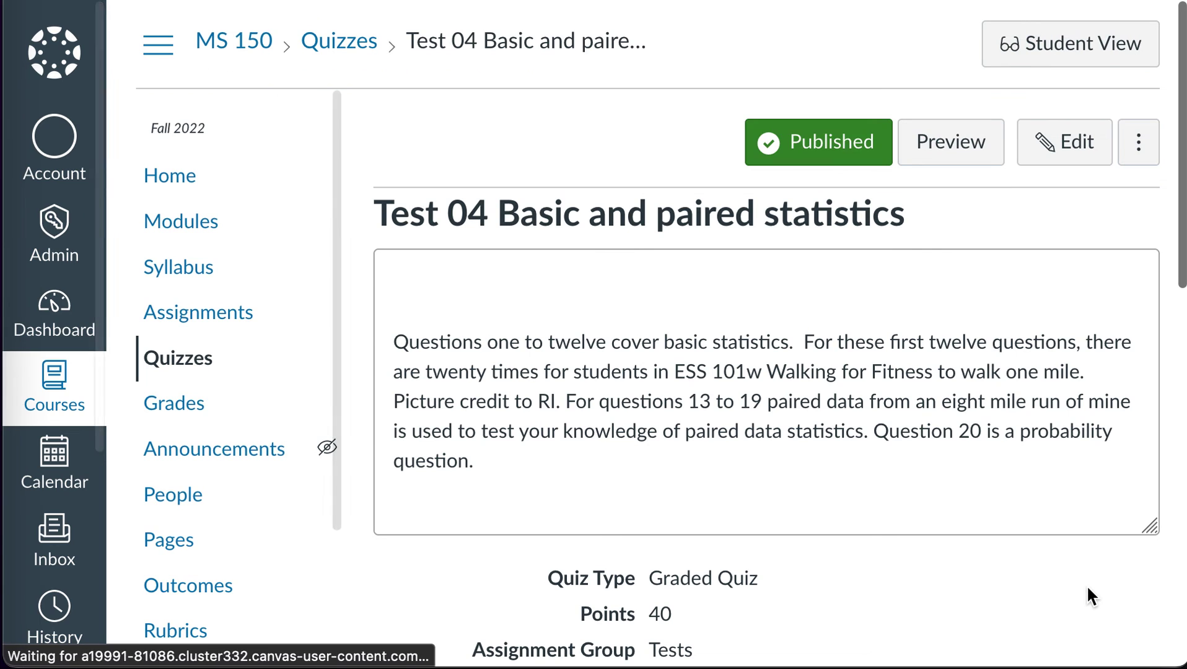
scroll(689, 376, "down", 2)
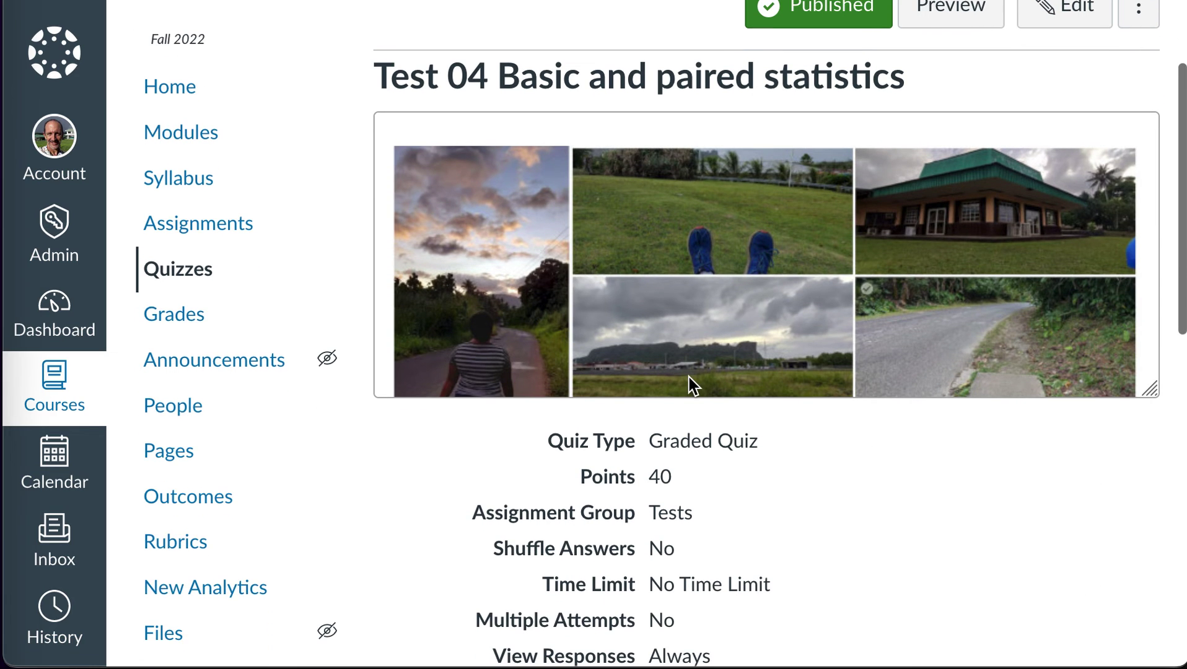
Step: Return to the course's quiz list and check the availability and due dates listed for Test 04 Basic and paired statistics
left_click(202, 275)
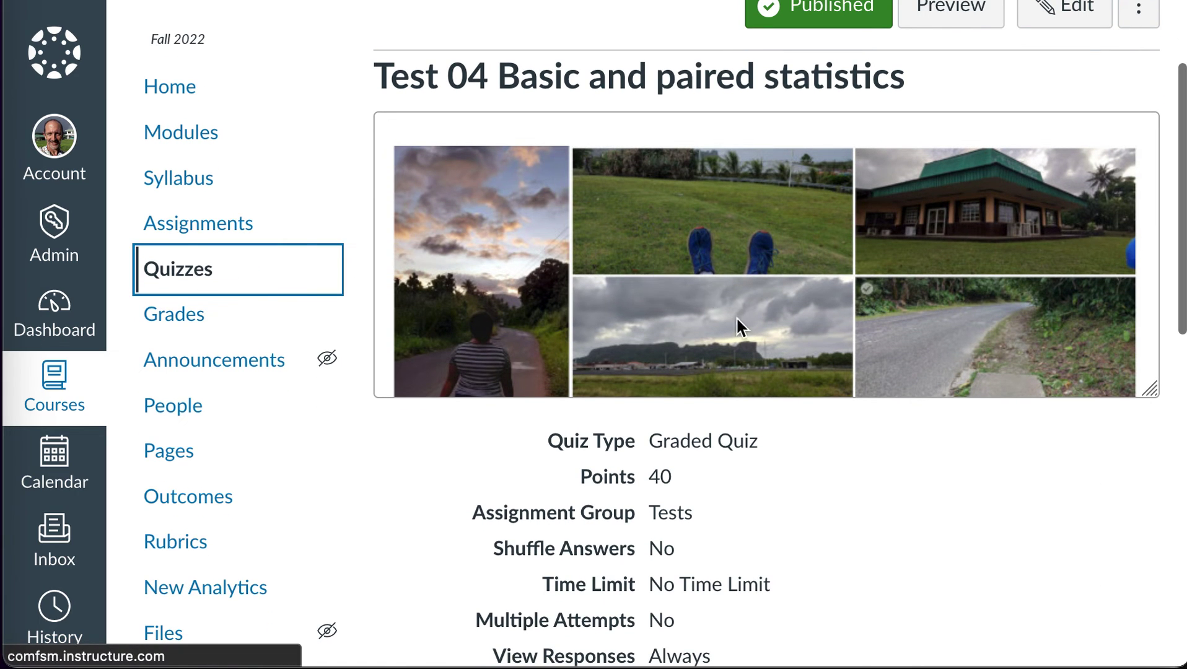
scroll(773, 409, "down", 5)
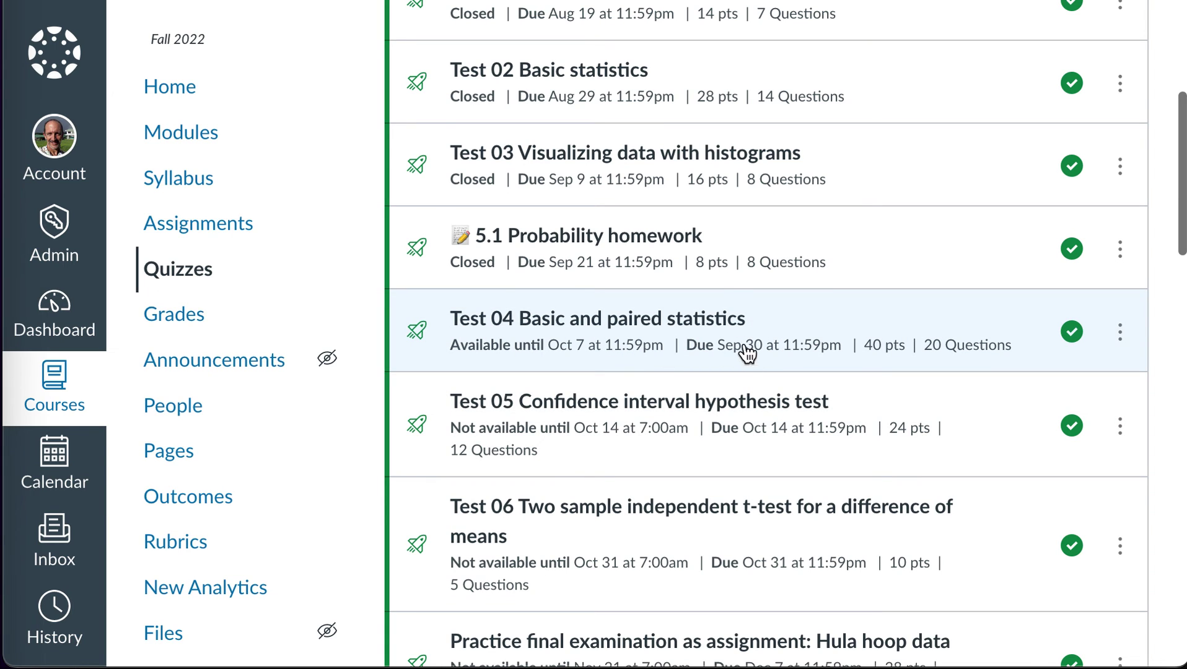
scroll(742, 286, "up", 5)
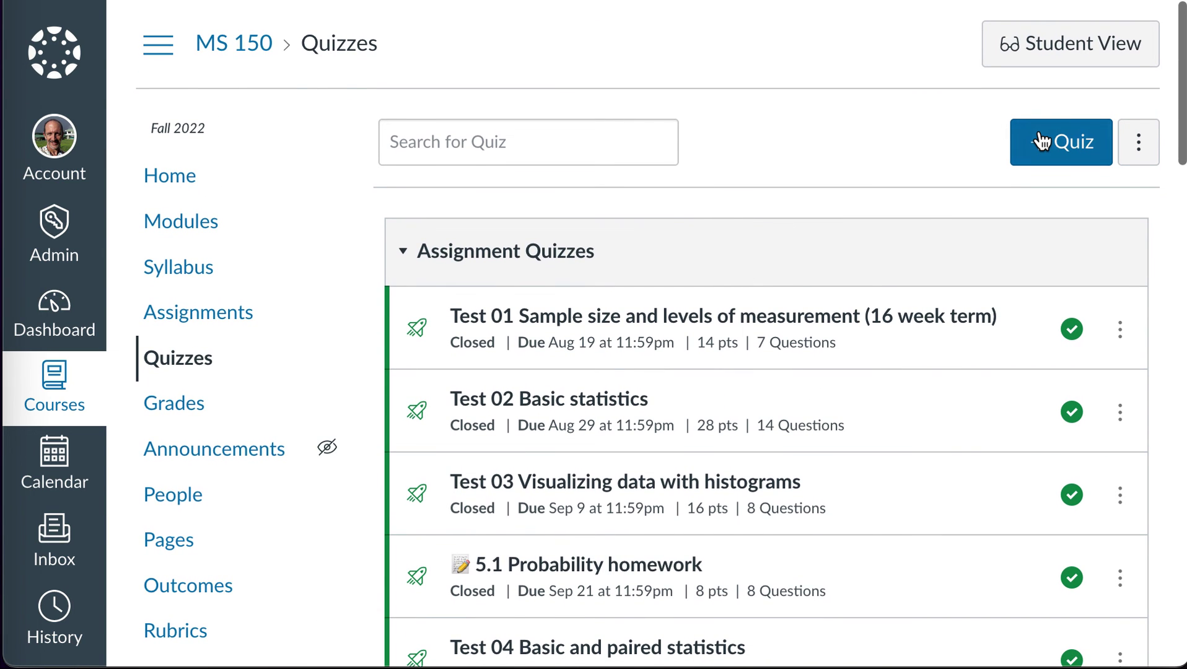